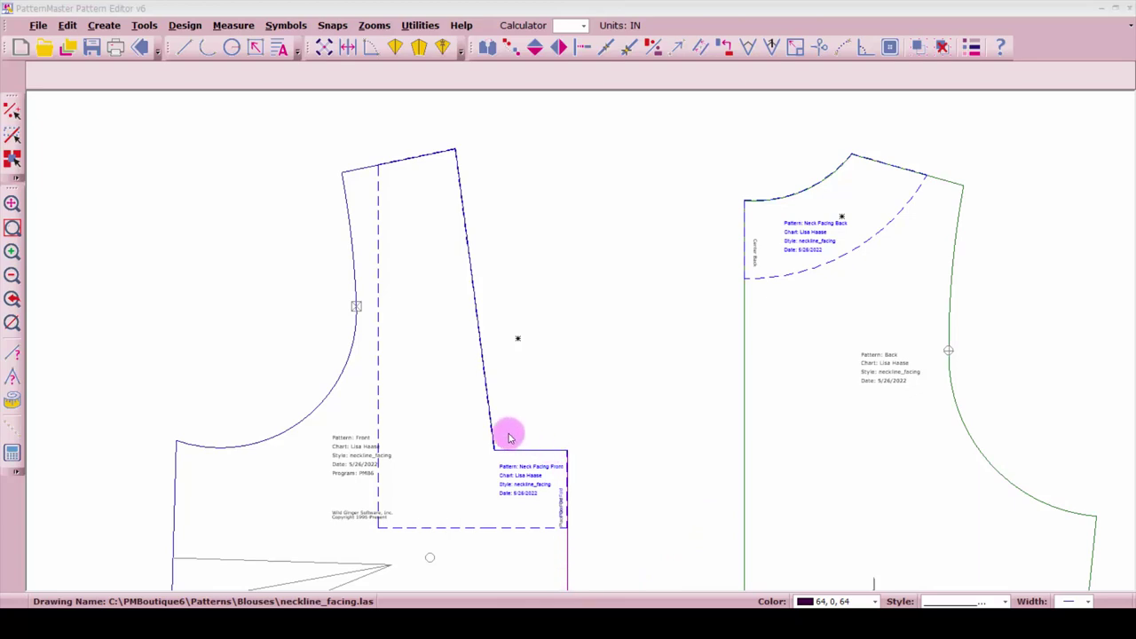
Check the front bodice and the front and back neck facings, then zoom to fit every piece
{"action": "left_click", "coordinate": [474, 451]}
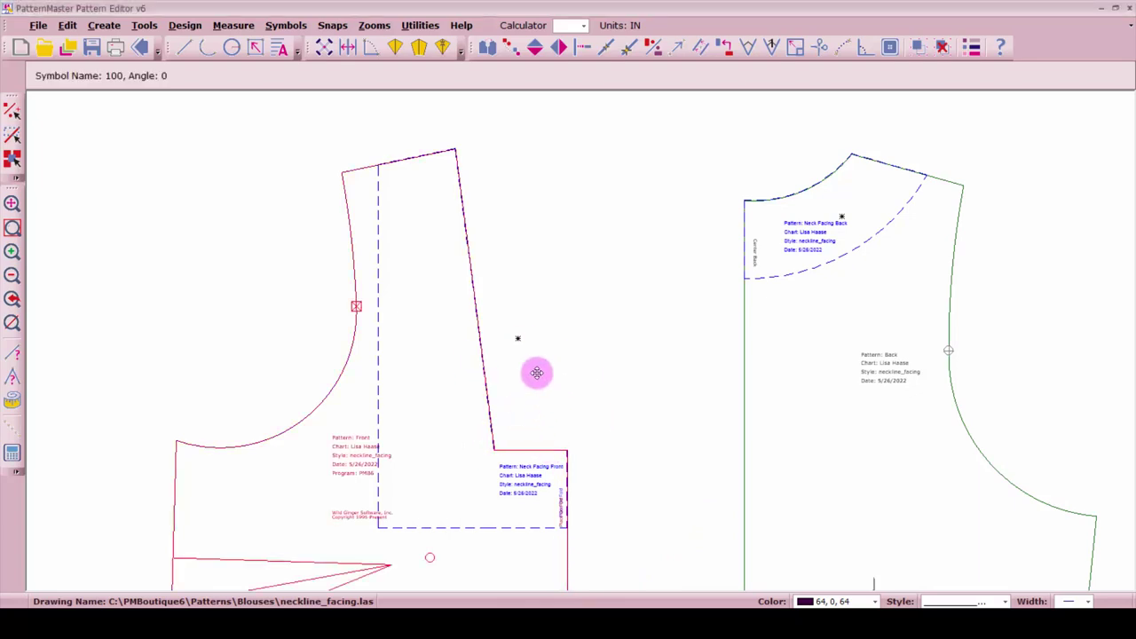
{"action": "left_click", "coordinate": [450, 525]}
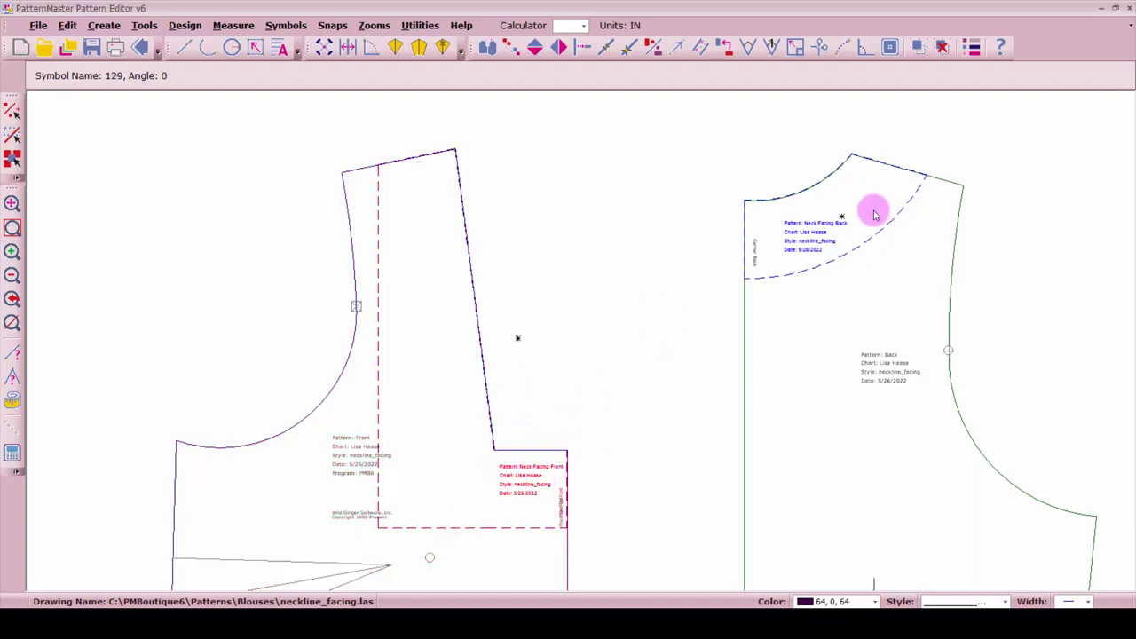
{"action": "left_click", "coordinate": [863, 234]}
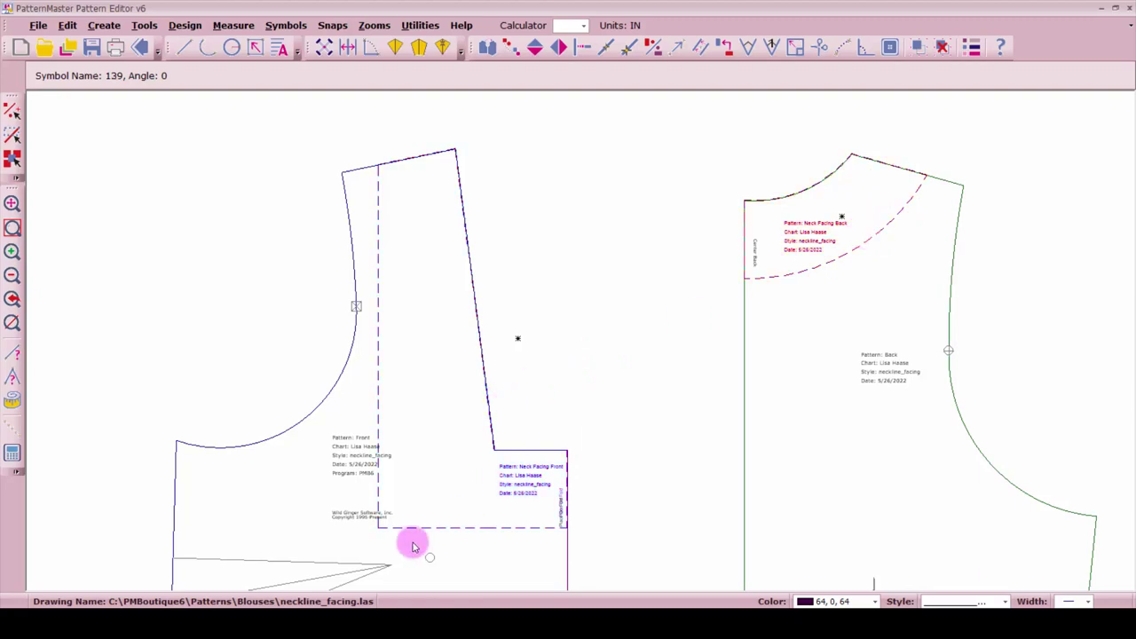
{"action": "left_click", "coordinate": [471, 530]}
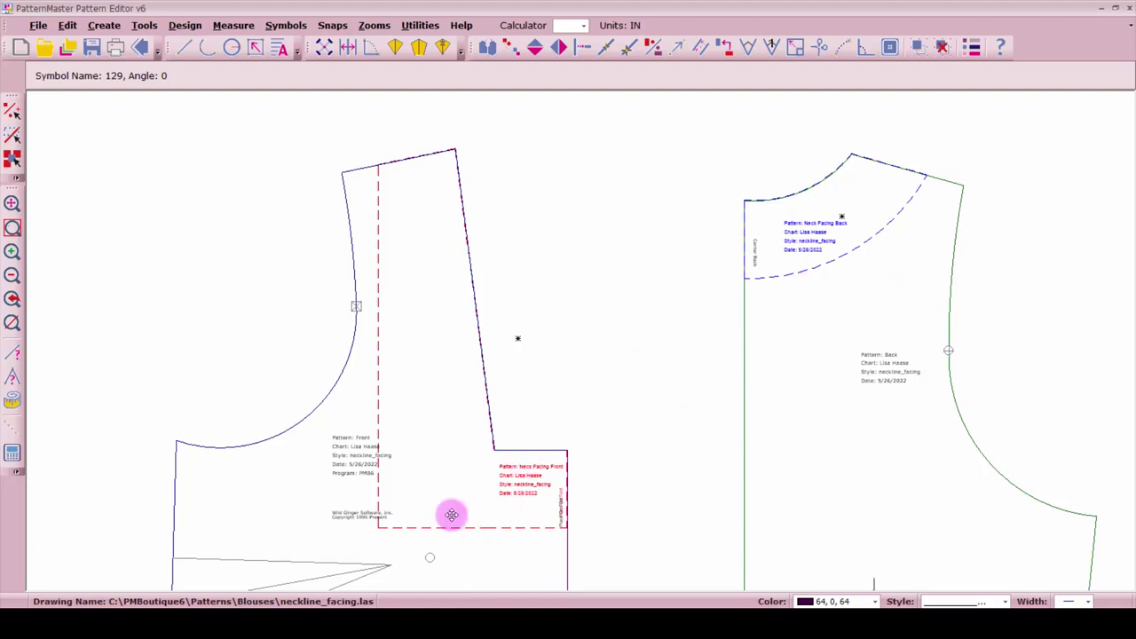
{"action": "left_click", "coordinate": [423, 531]}
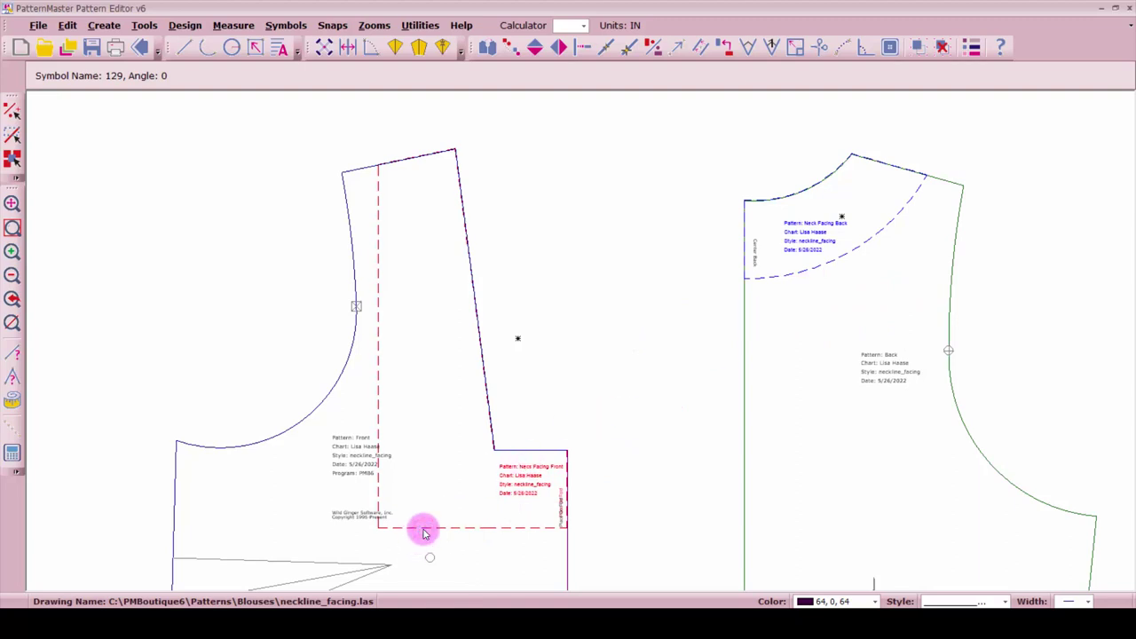
{"action": "key", "text": "z"}
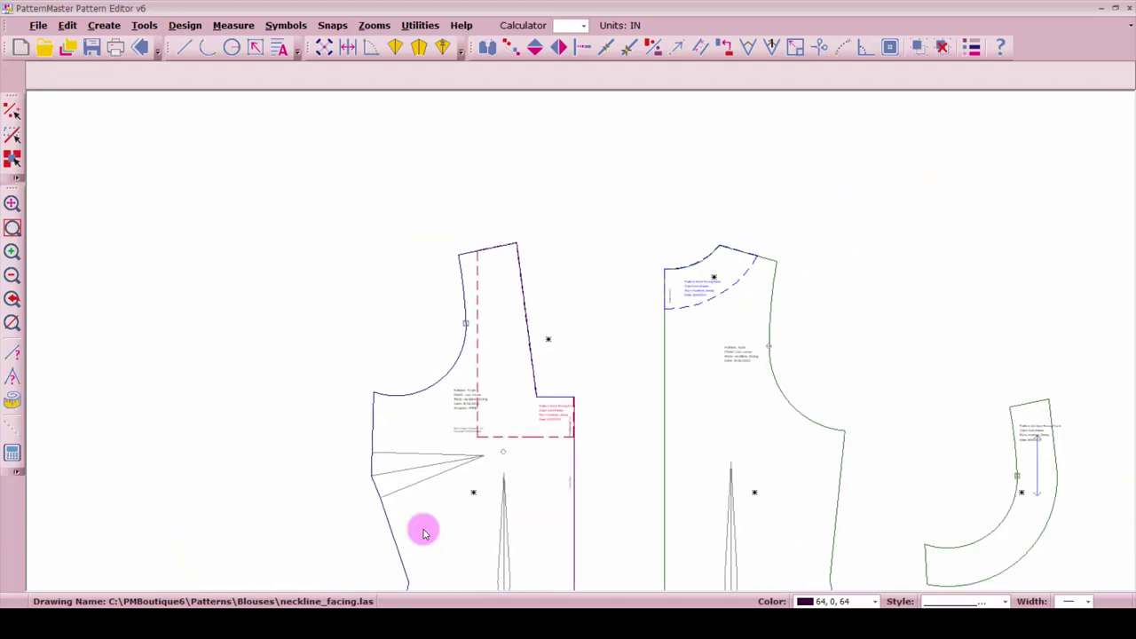
Move the Neck Facing Front off to the left of the bodice and ungroup it into separate lines
{"action": "left_click", "coordinate": [530, 431]}
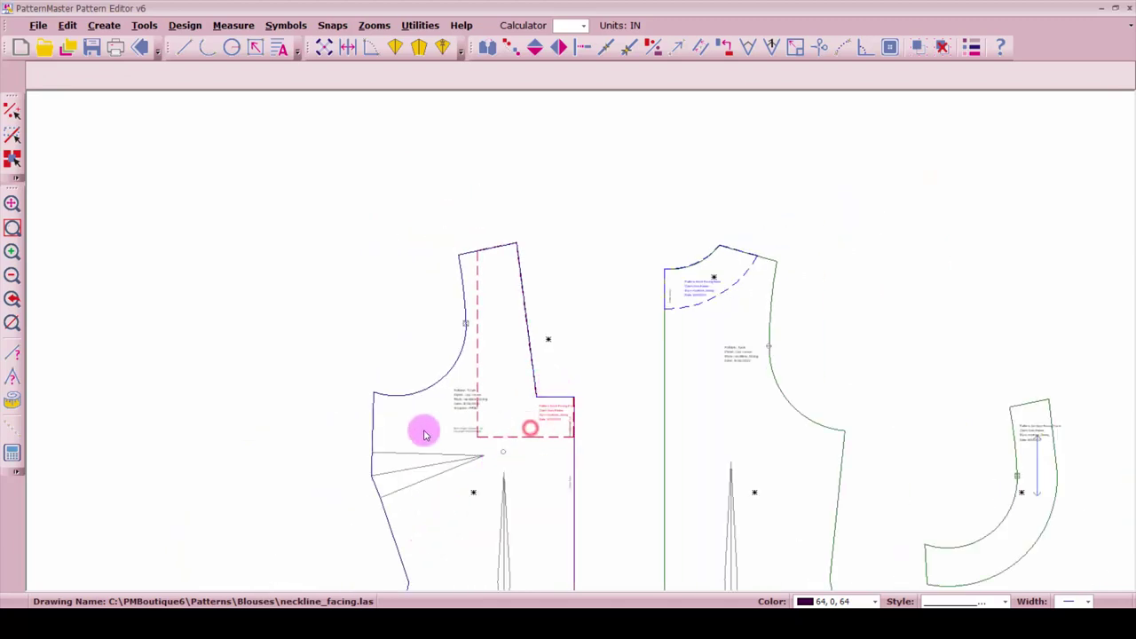
{"action": "left_click", "coordinate": [181, 456]}
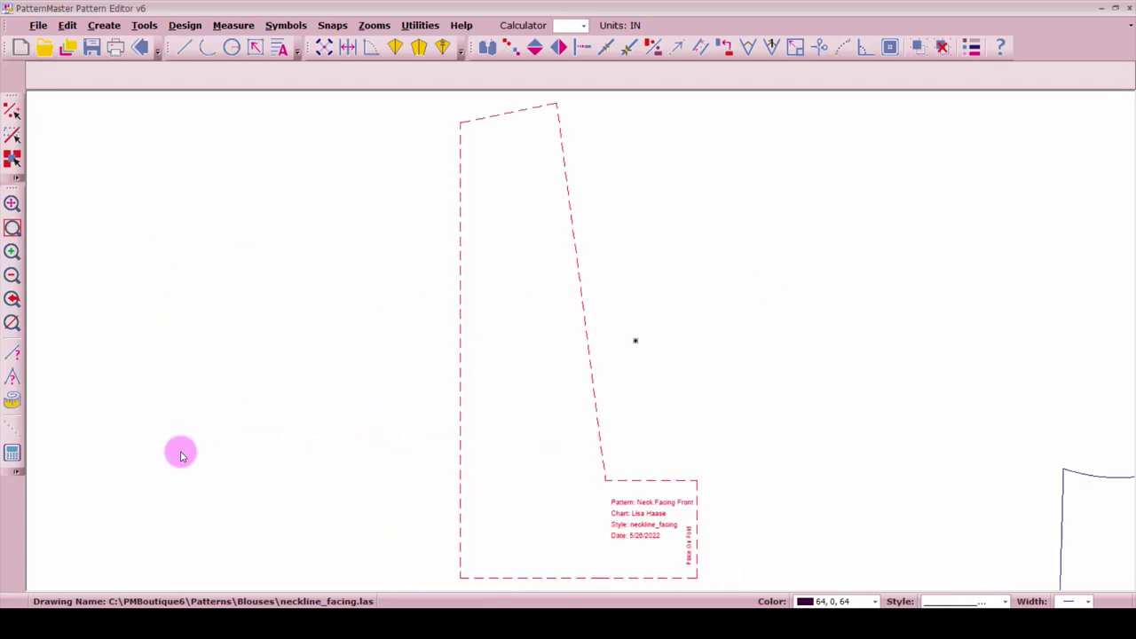
{"action": "left_click", "coordinate": [940, 50]}
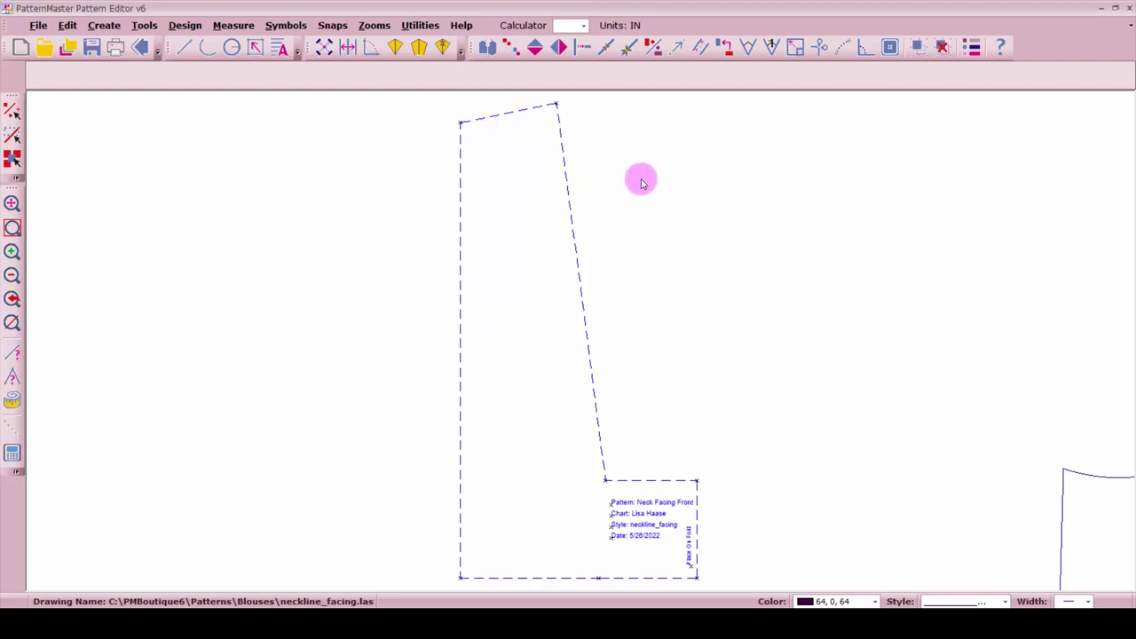
Locate a point 0.0625 in (0.125/2) from the top end of the facing's slanted edge
{"action": "left_click", "coordinate": [558, 118]}
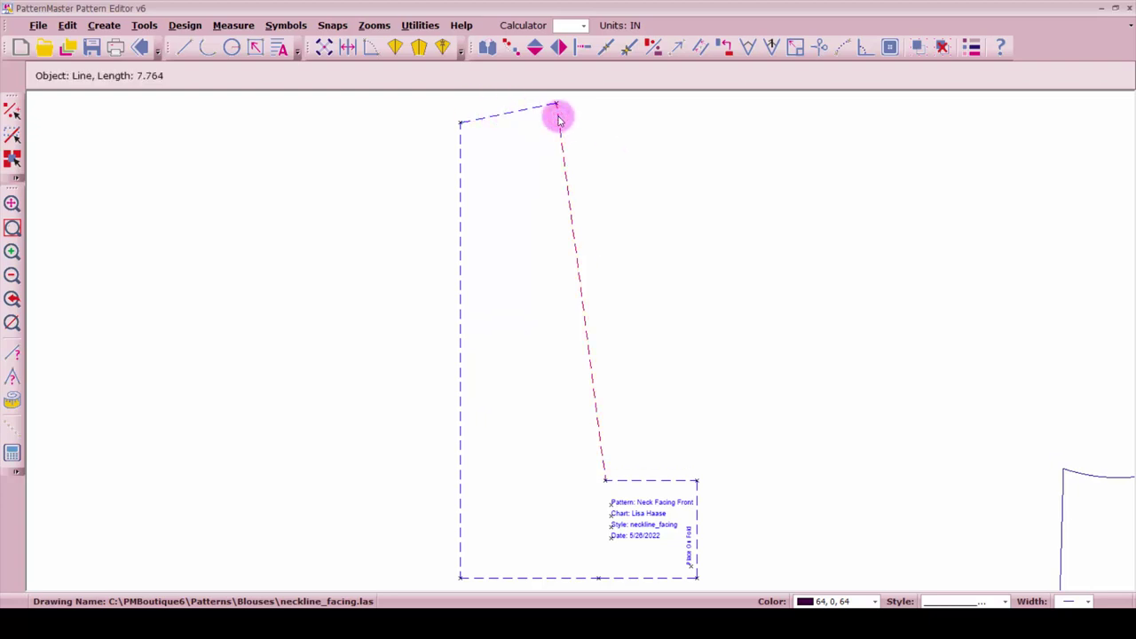
{"action": "key", "text": "l"}
{"action": "key", "text": "p"}
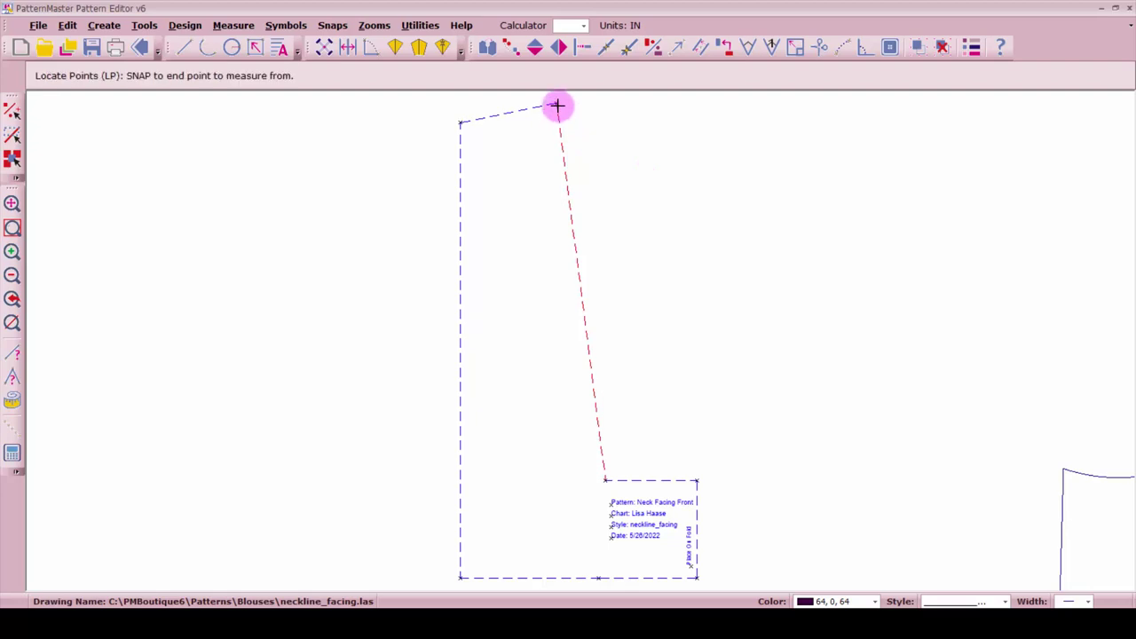
{"action": "left_click", "coordinate": [557, 103]}
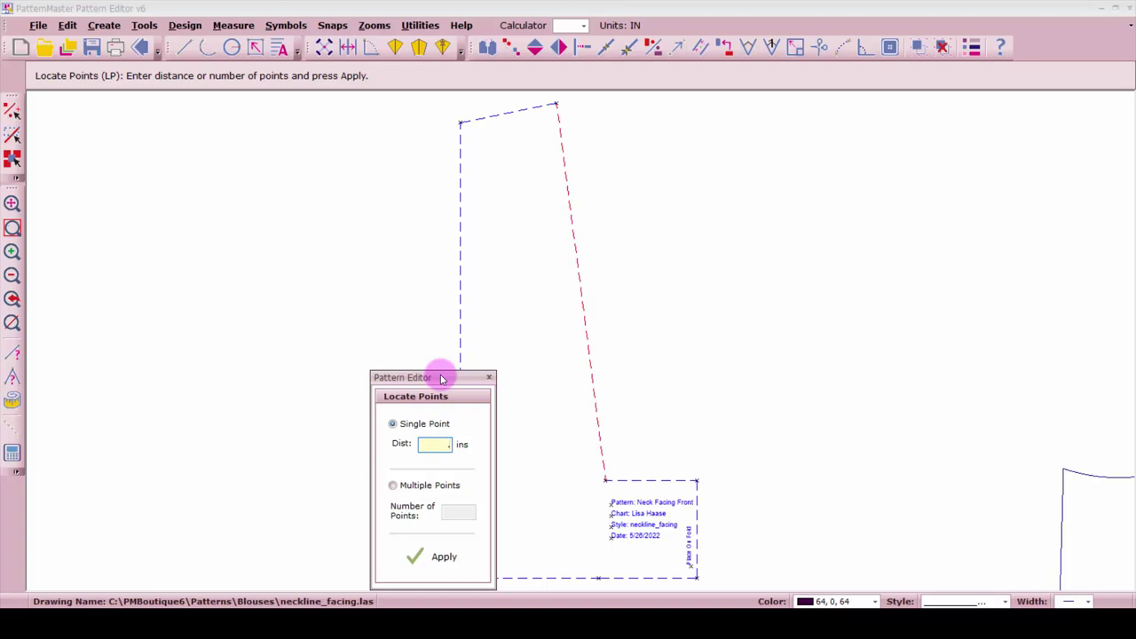
{"action": "type", "text": ".125/2"}
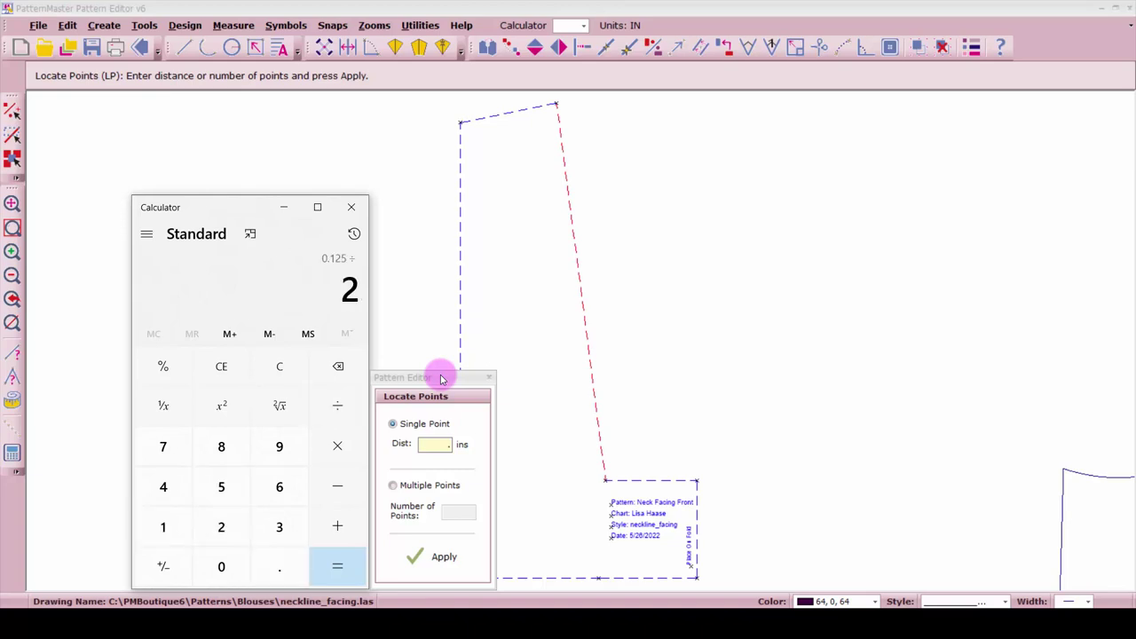
{"action": "key", "text": "Return"}
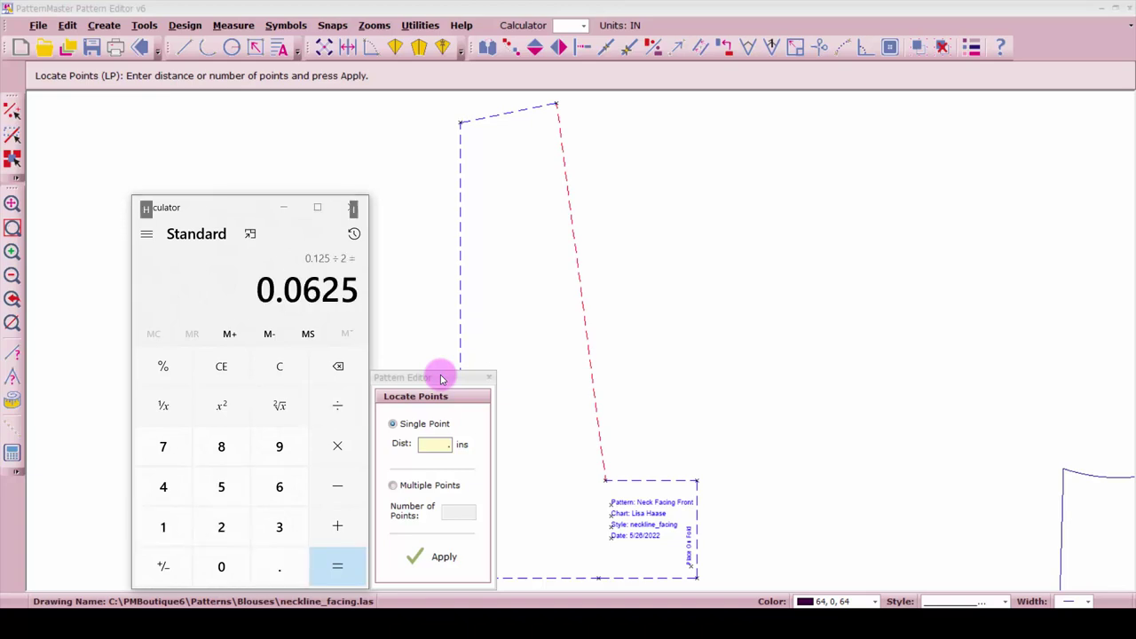
{"action": "left_click", "coordinate": [441, 378]}
{"action": "left_click", "coordinate": [439, 443]}
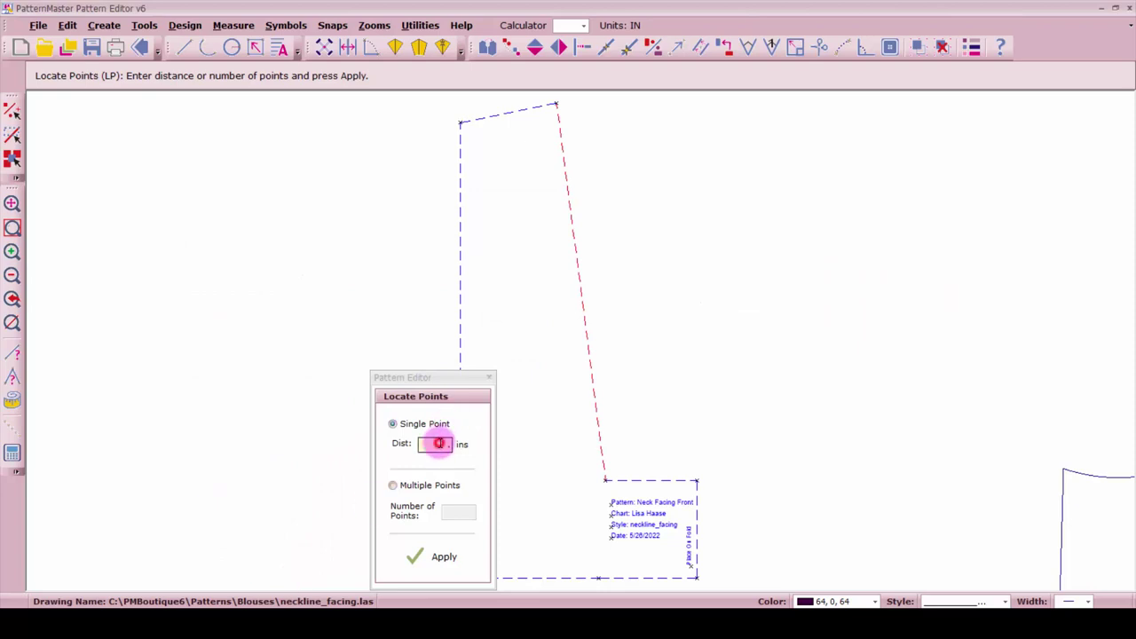
{"action": "left_click", "coordinate": [440, 443]}
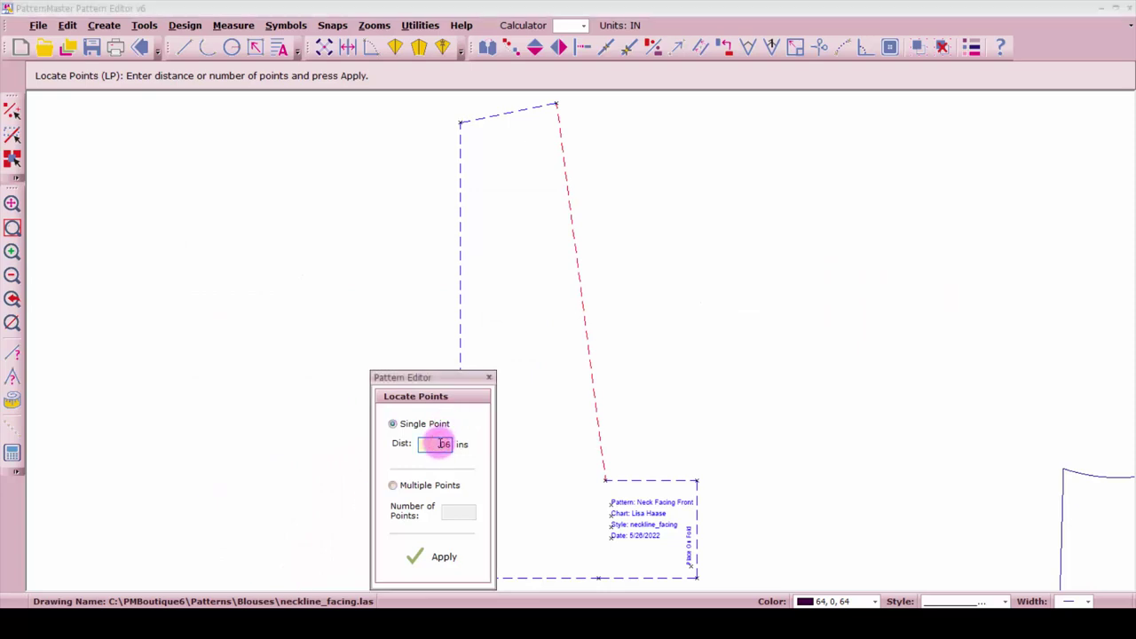
{"action": "key", "text": "Return"}
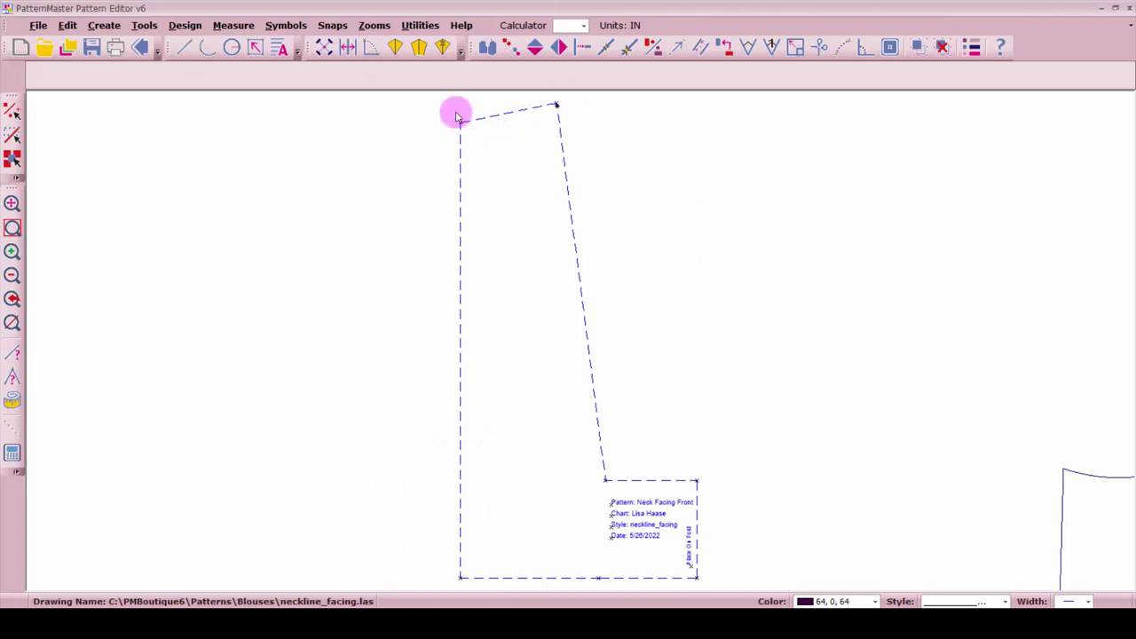
Start a dashed green (0, 255, 0) line at the left corner of the facing's shoulder edge
{"action": "left_click_drag", "start_coordinate": [427, 94], "coordinate": [613, 165]}
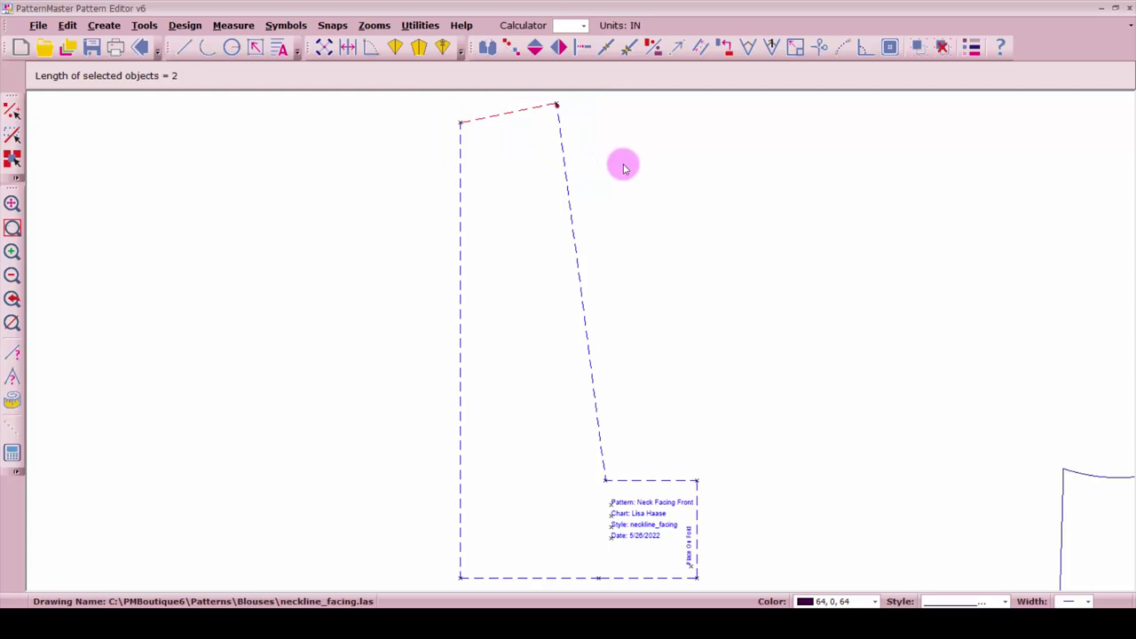
{"action": "key", "text": "z"}
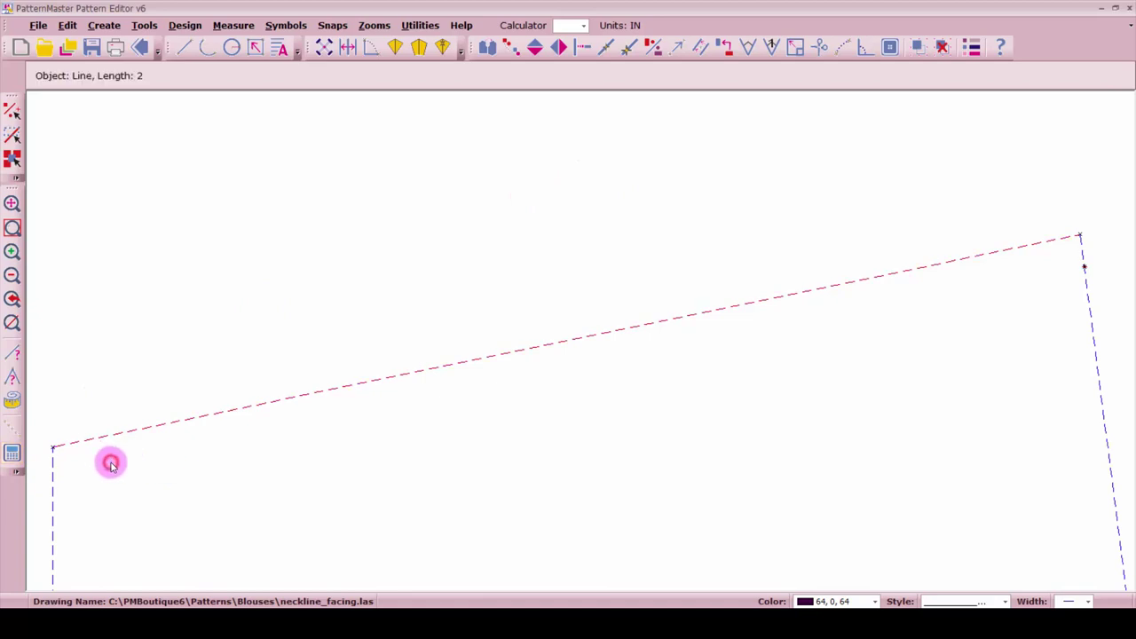
{"action": "key", "text": "l"}
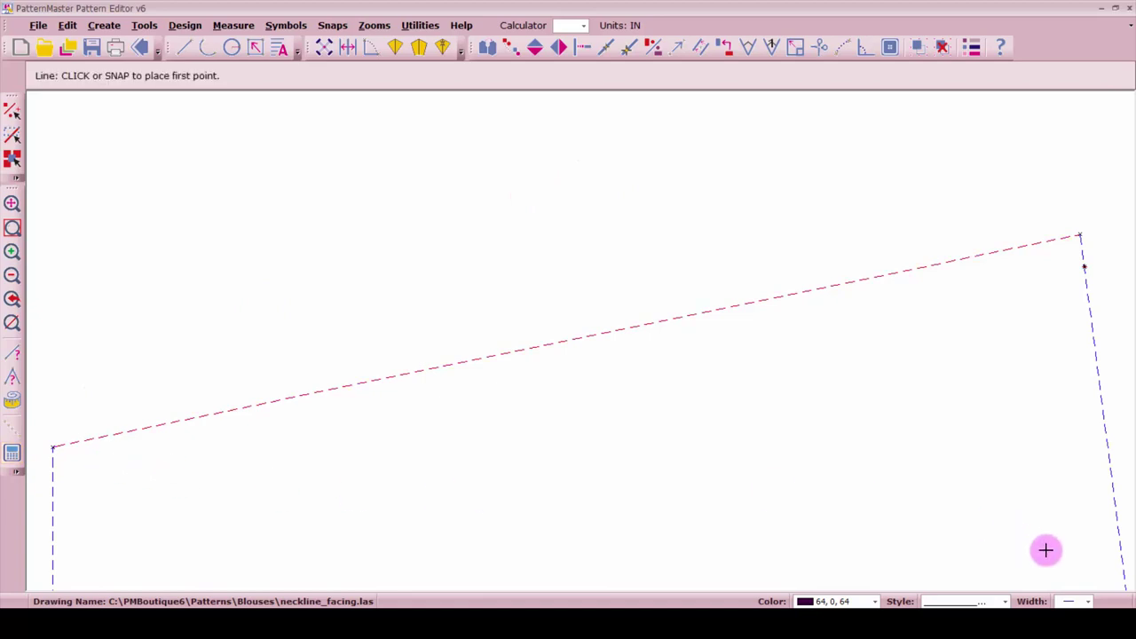
{"action": "left_click", "coordinate": [1090, 602]}
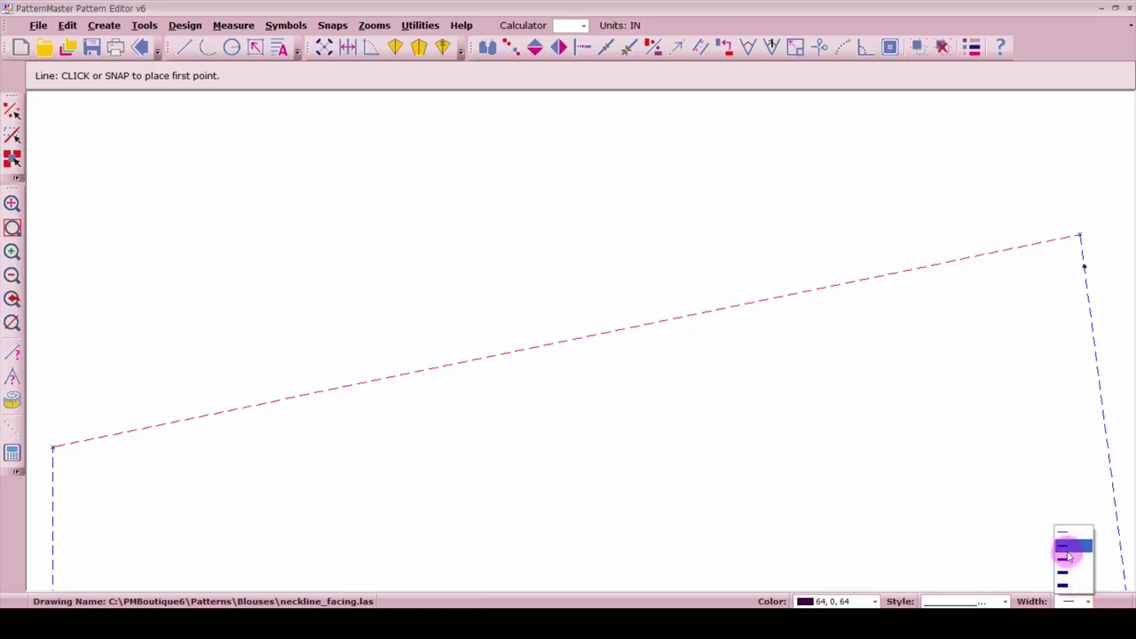
{"action": "left_click", "coordinate": [1067, 550]}
{"action": "left_click", "coordinate": [1006, 601]}
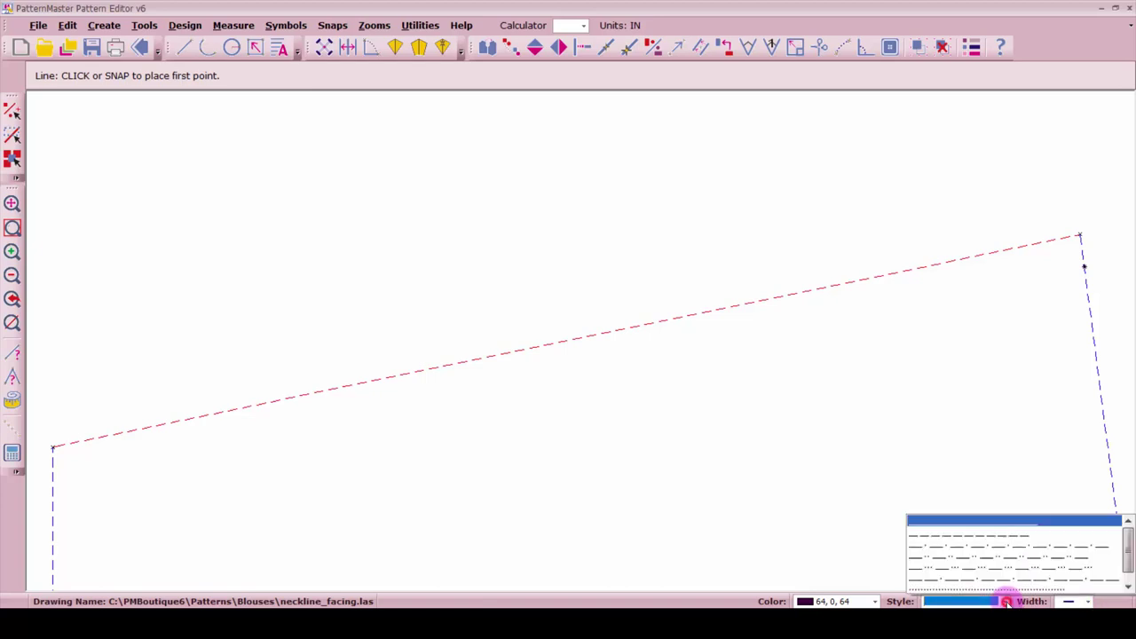
{"action": "left_click", "coordinate": [1008, 534]}
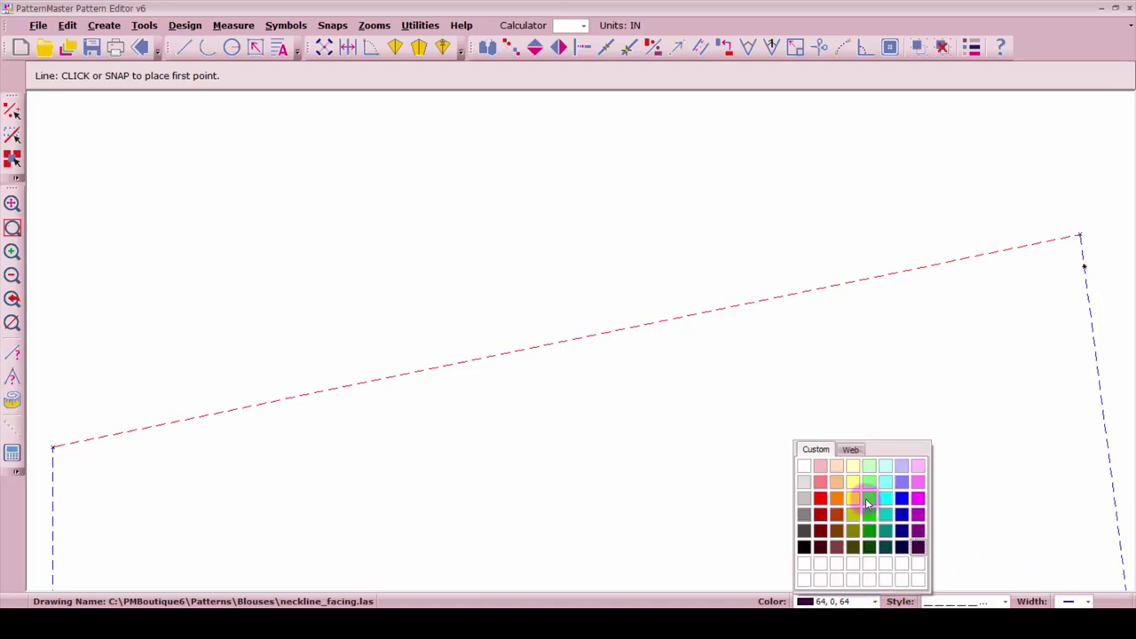
{"action": "left_click", "coordinate": [868, 499]}
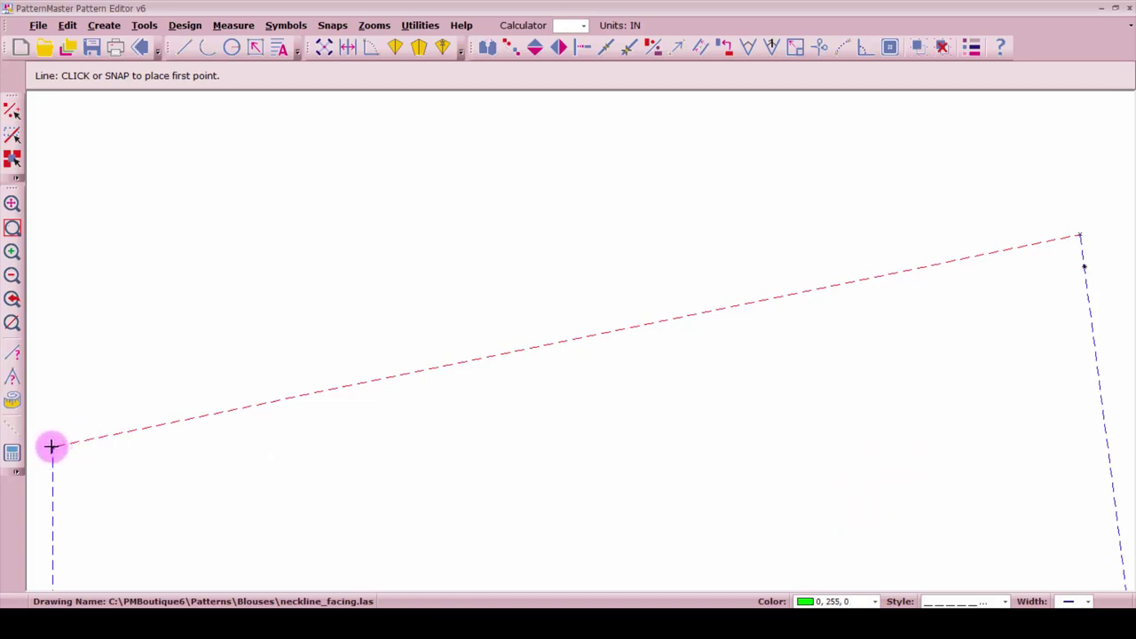
{"action": "left_click", "coordinate": [51, 446]}
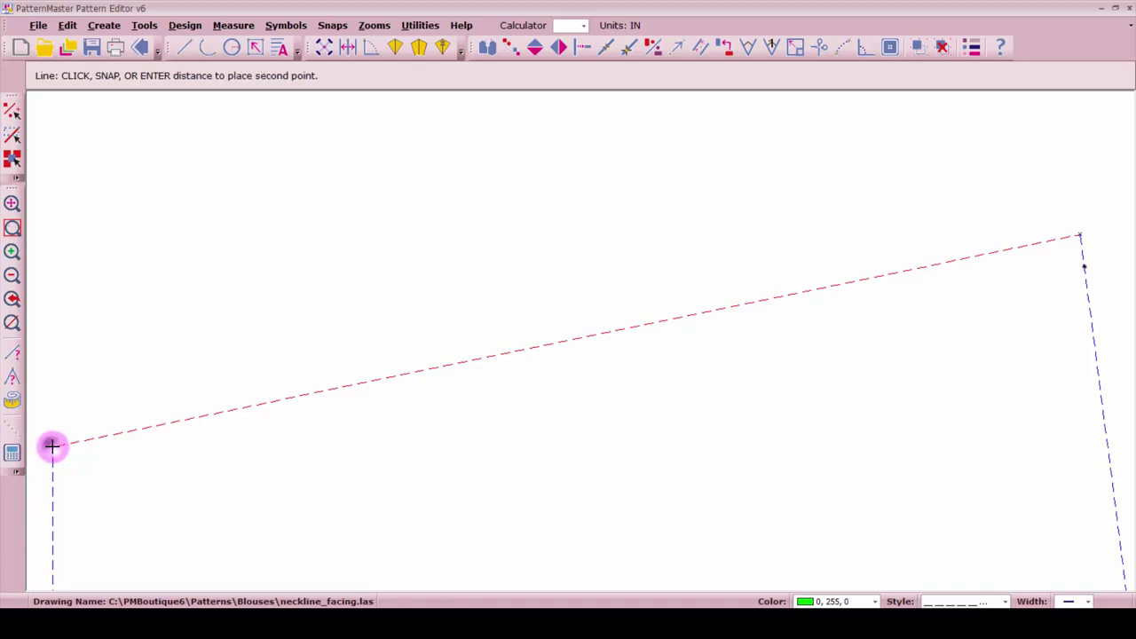
End the green shoulder line and trim the facing's side edge to meet it with Intersect
{"action": "left_click", "coordinate": [1083, 264]}
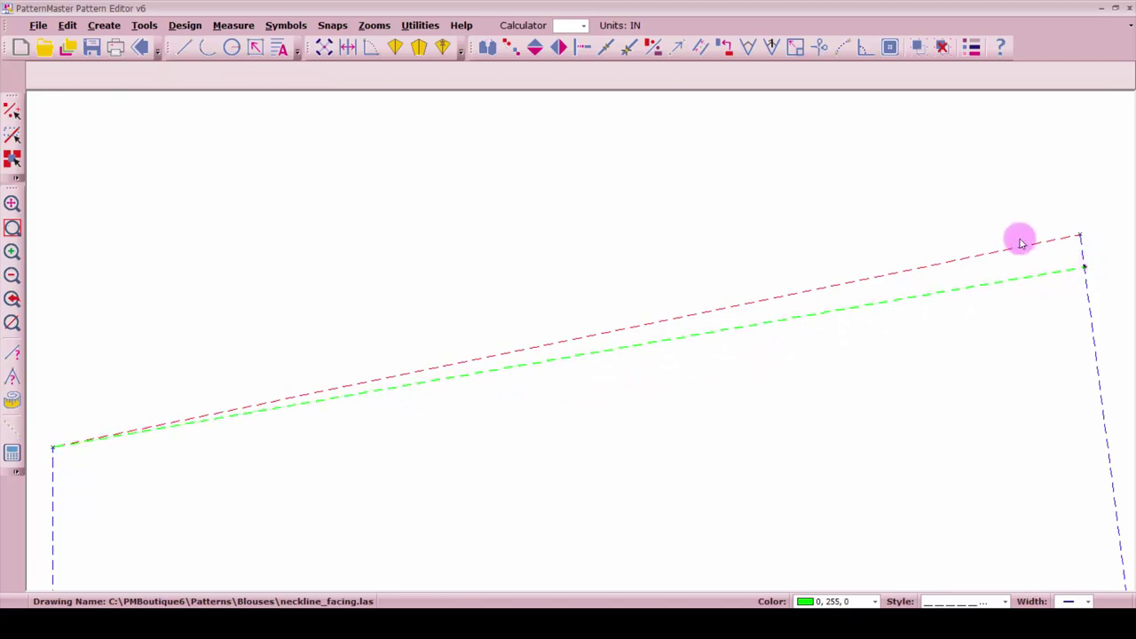
{"action": "left_click", "coordinate": [1102, 350]}
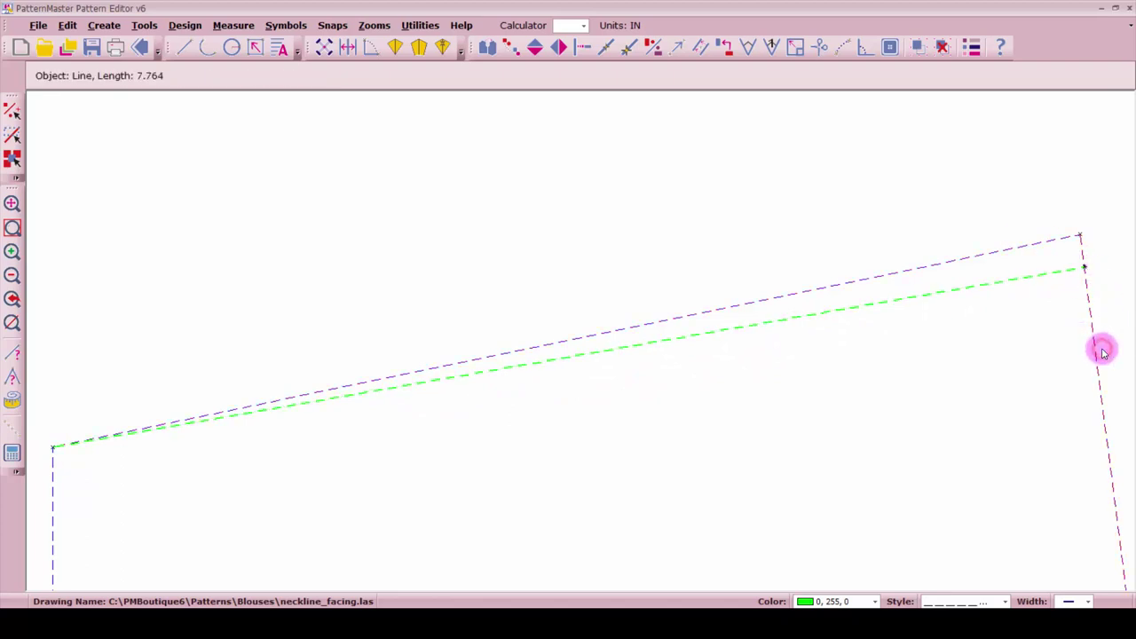
{"action": "key", "text": "n"}
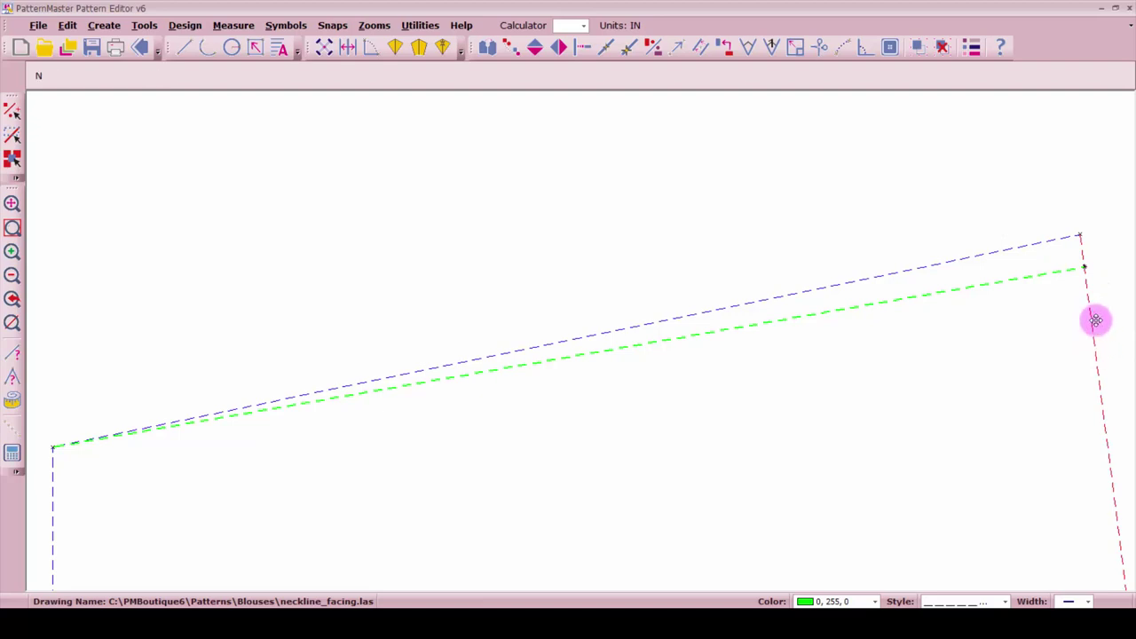
{"action": "key", "text": "i"}
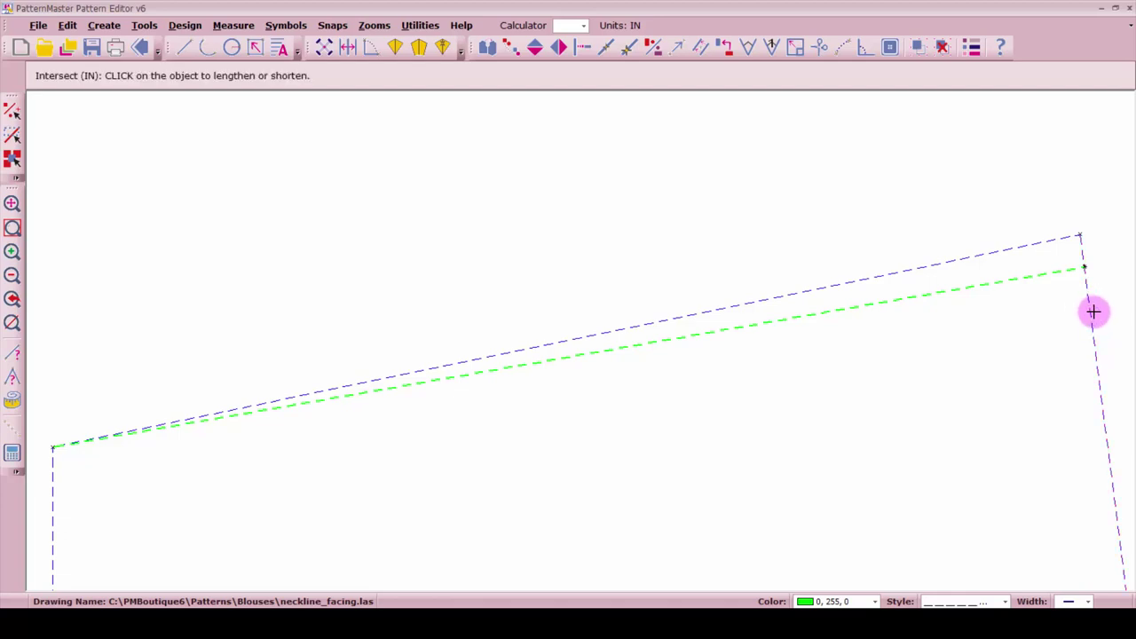
{"action": "left_click", "coordinate": [1094, 312]}
{"action": "left_click", "coordinate": [1055, 270]}
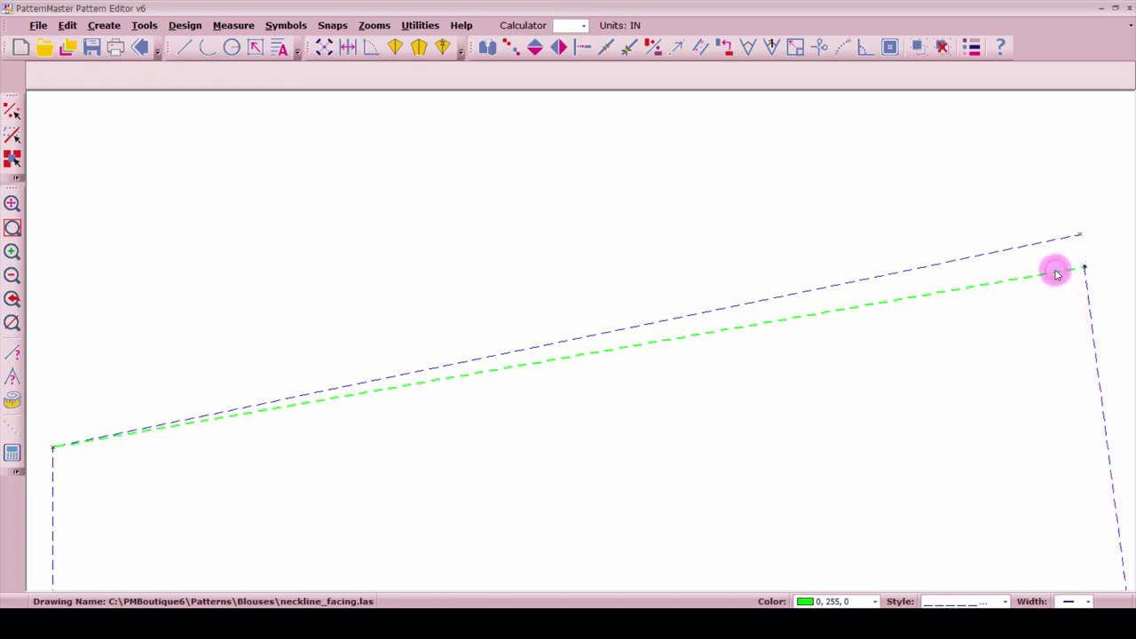
Delete the old shoulder line from the facing
{"action": "left_click", "coordinate": [686, 315]}
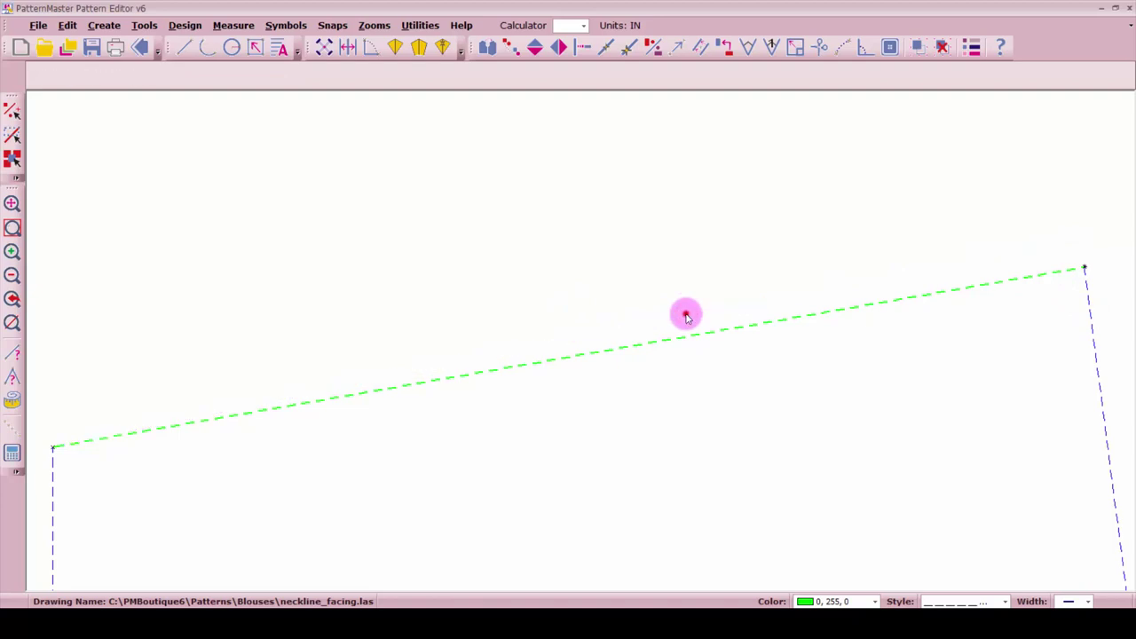
{"action": "left_click", "coordinate": [687, 315]}
{"action": "key", "text": "Home"}
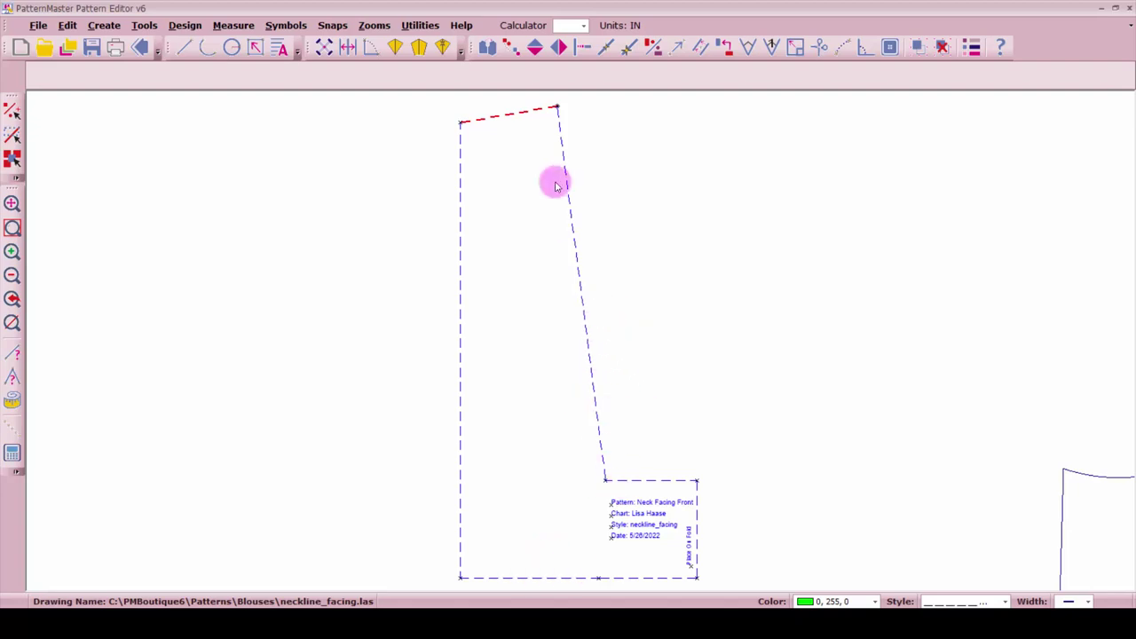
Move the whole Neck Facing Front piece over the front bodice's shoulder and neckline
{"action": "left_click_drag", "start_coordinate": [398, 97], "coordinate": [800, 555]}
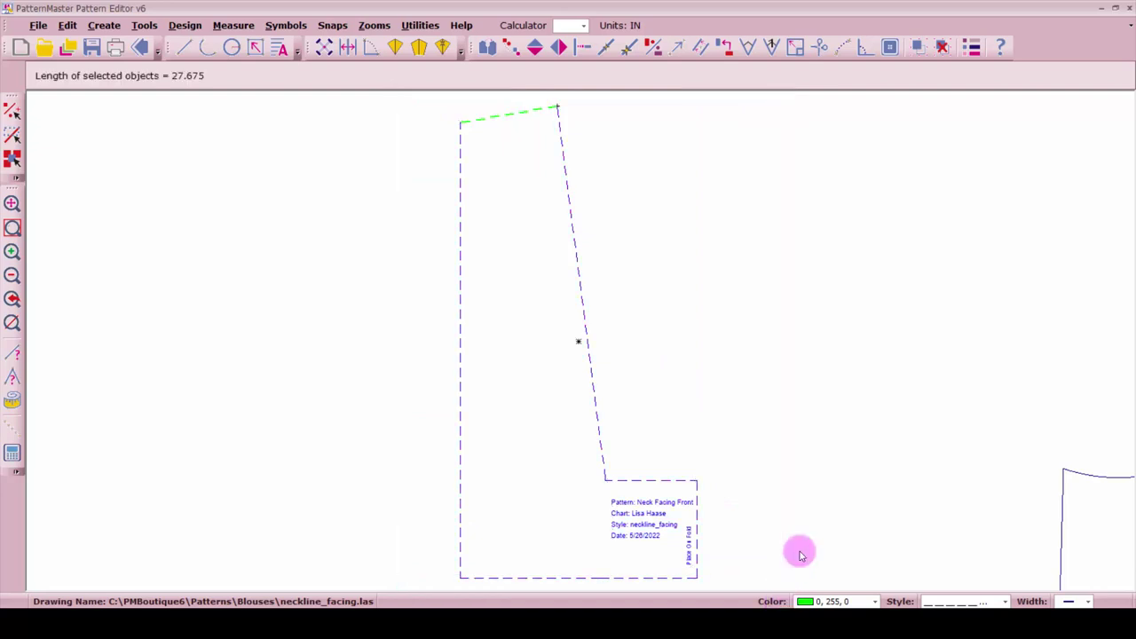
{"action": "scroll", "coordinate": [800, 554], "scroll_direction": "right", "scroll_amount": 10}
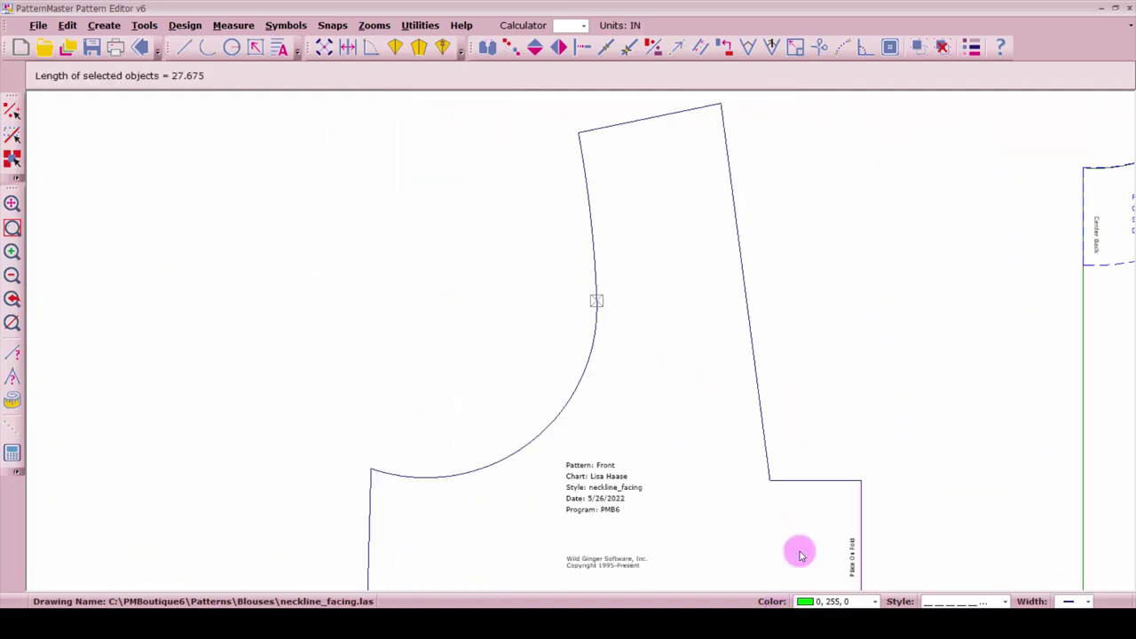
{"action": "scroll", "coordinate": [799, 555], "scroll_direction": "right", "scroll_amount": 3}
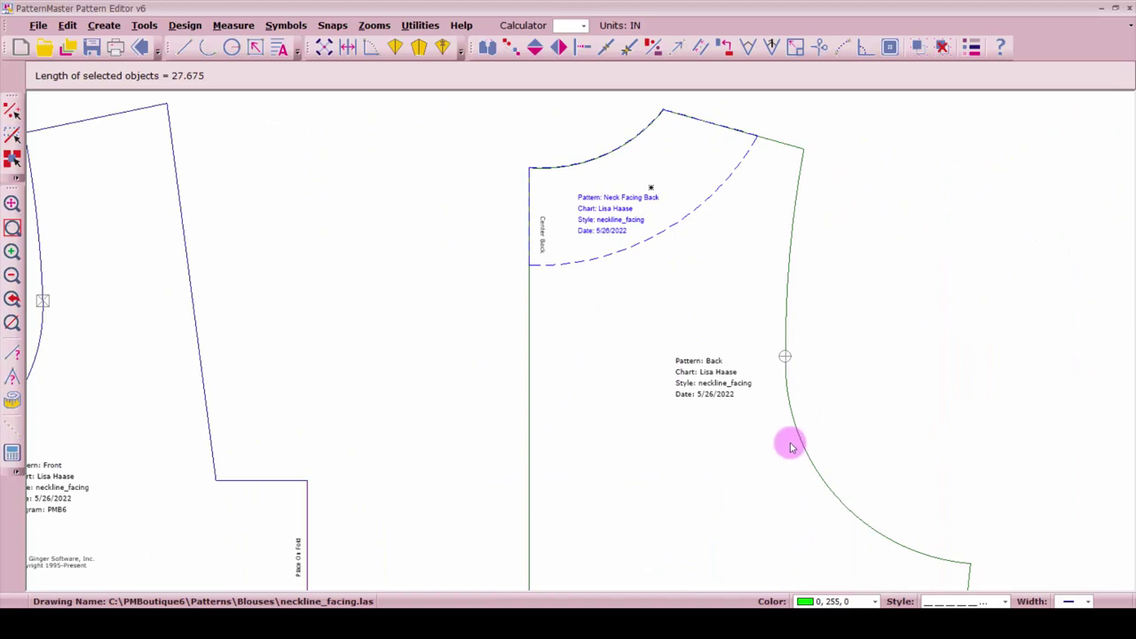
{"action": "scroll", "coordinate": [548, 399], "scroll_direction": "down", "scroll_amount": 3}
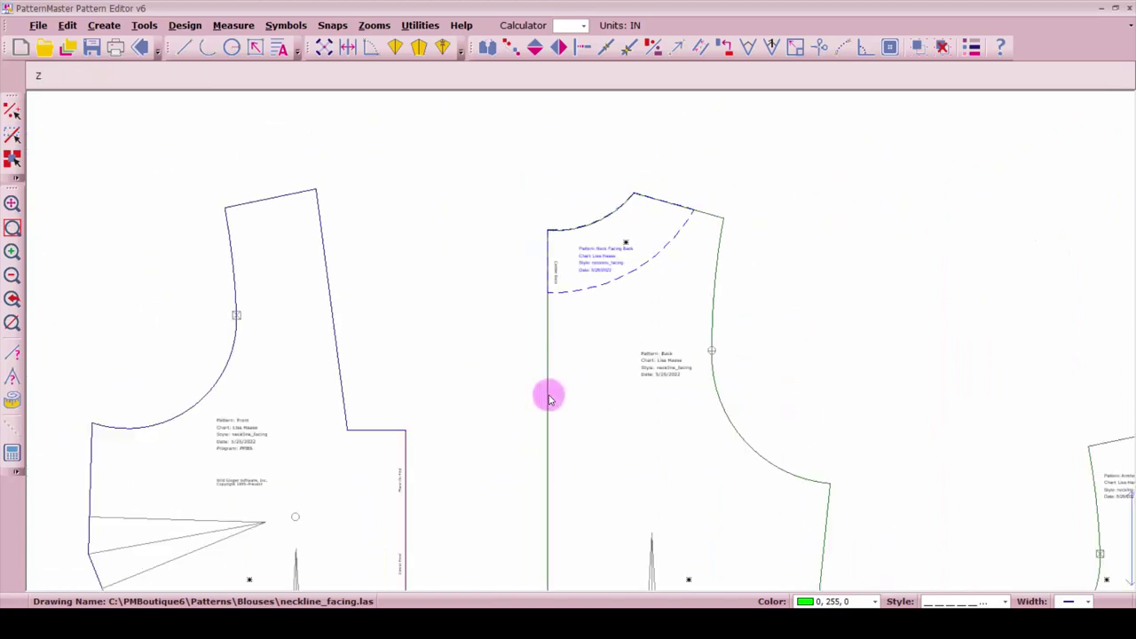
{"action": "scroll", "coordinate": [549, 398], "scroll_direction": "left", "scroll_amount": 3}
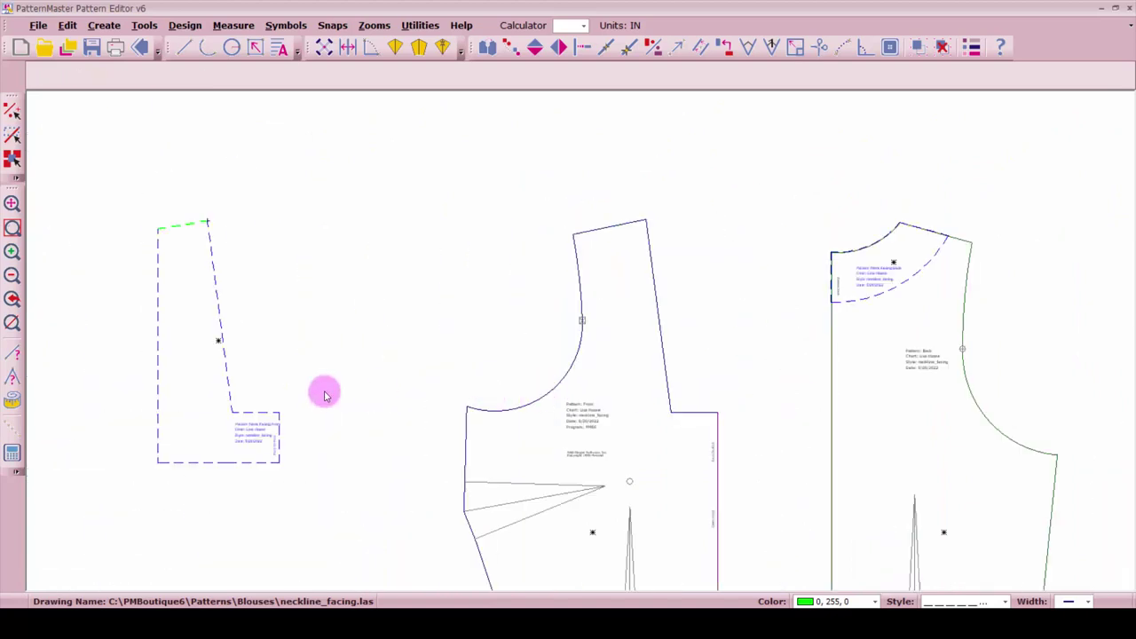
{"action": "left_click", "coordinate": [134, 347]}
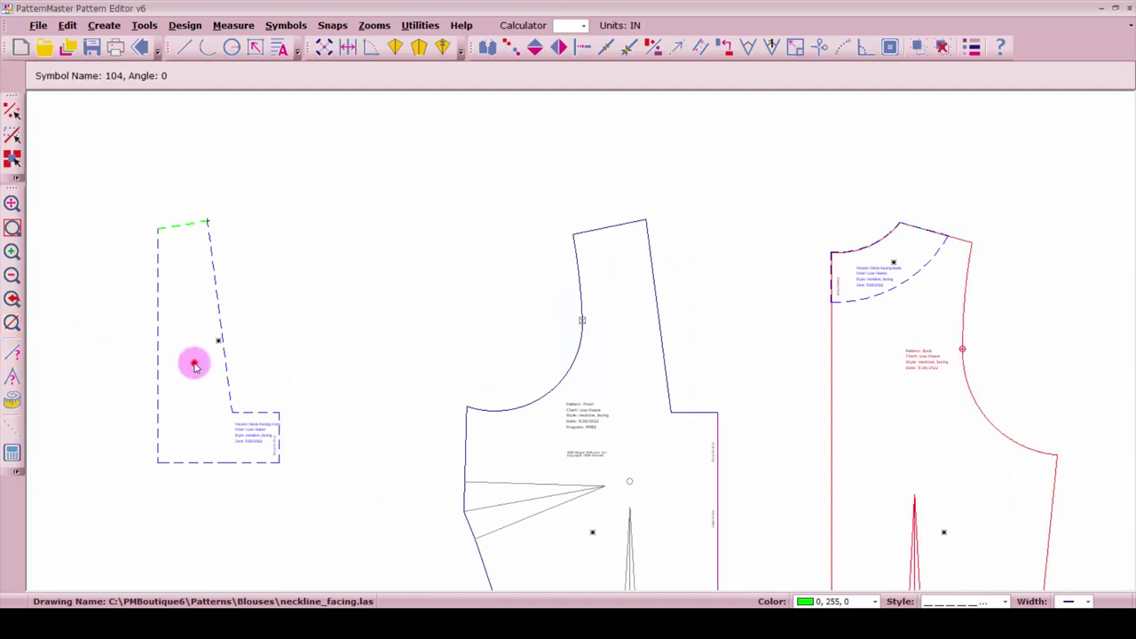
{"action": "left_click", "coordinate": [194, 362]}
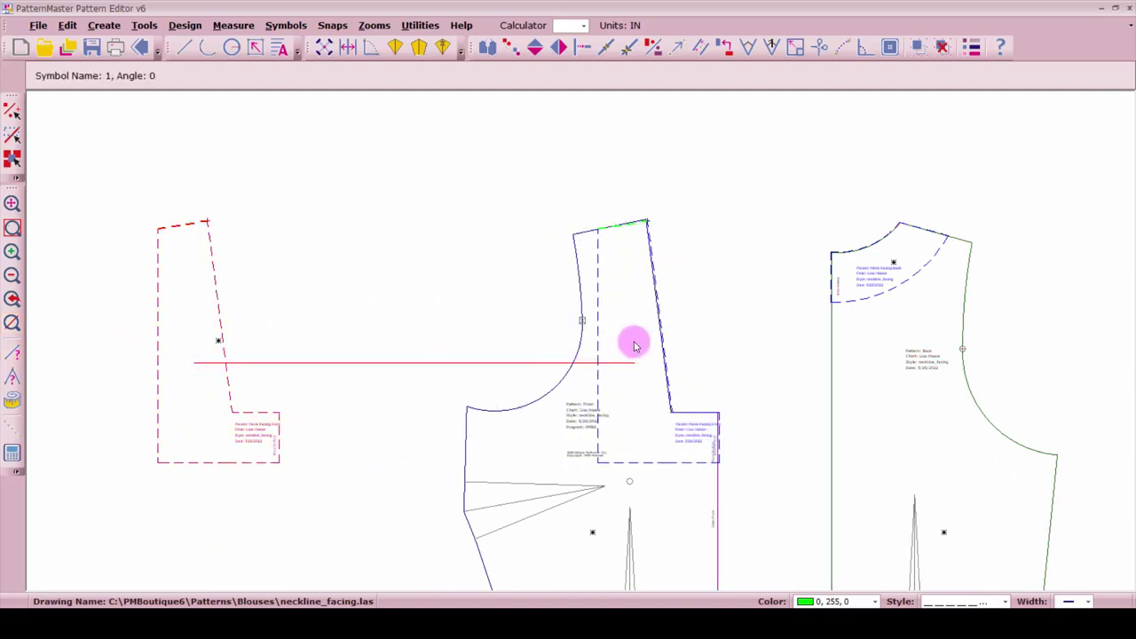
{"action": "left_click", "coordinate": [634, 345]}
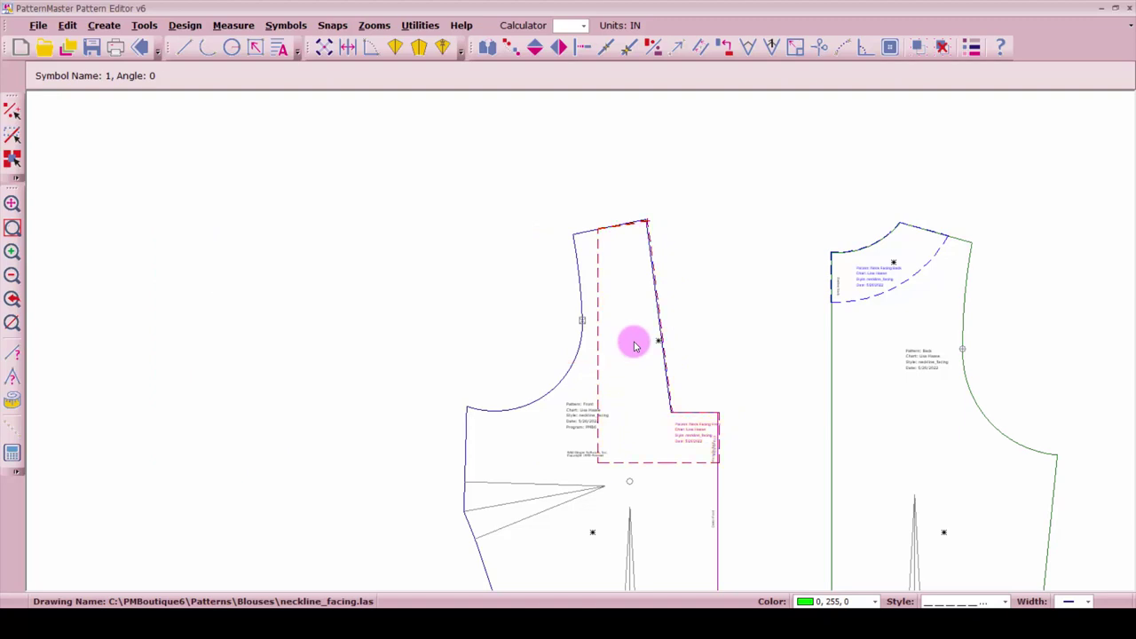
Nudge the Neck Facing Front left so its edge sits flush on the front bodice edge
{"action": "key", "text": "z"}
{"action": "key", "text": "w"}
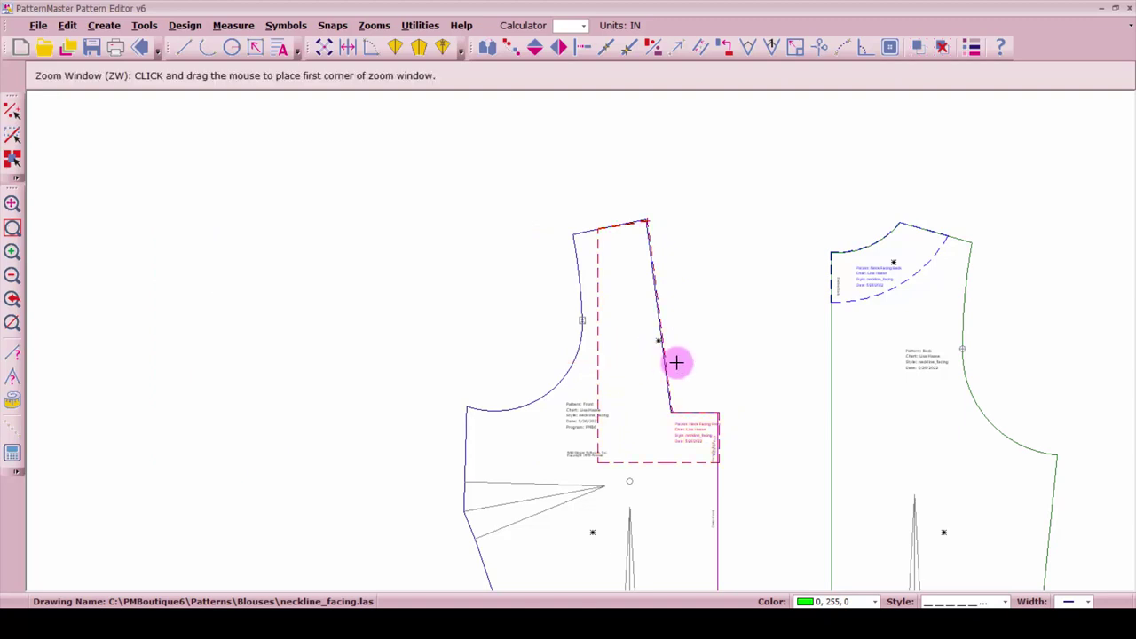
{"action": "left_click", "coordinate": [702, 400]}
{"action": "left_click", "coordinate": [722, 426]}
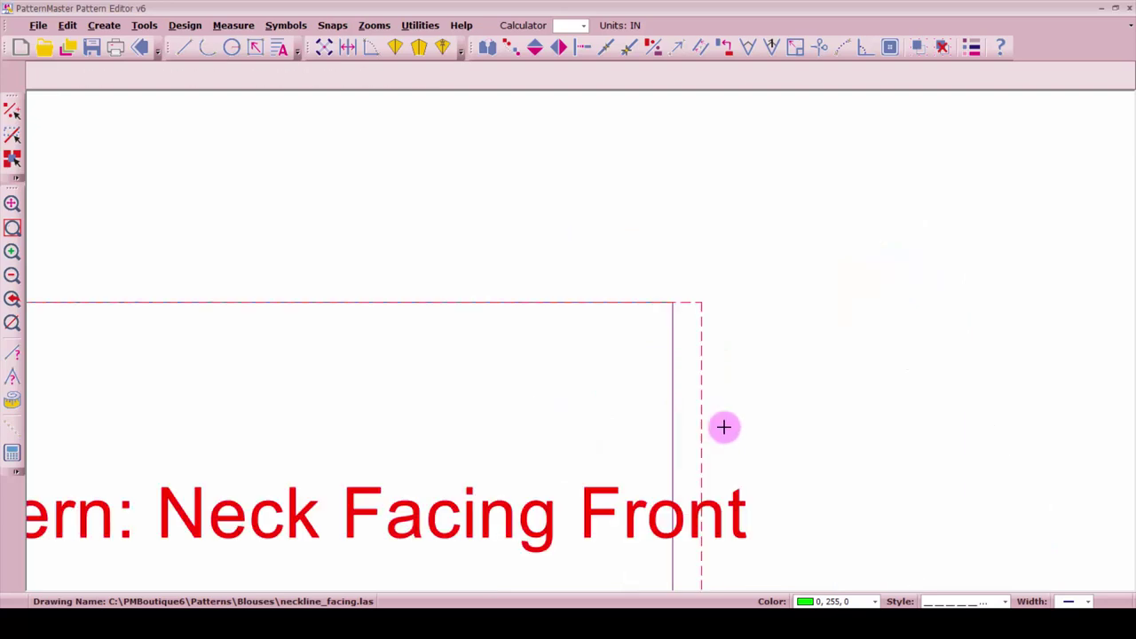
{"action": "left_click", "coordinate": [701, 386]}
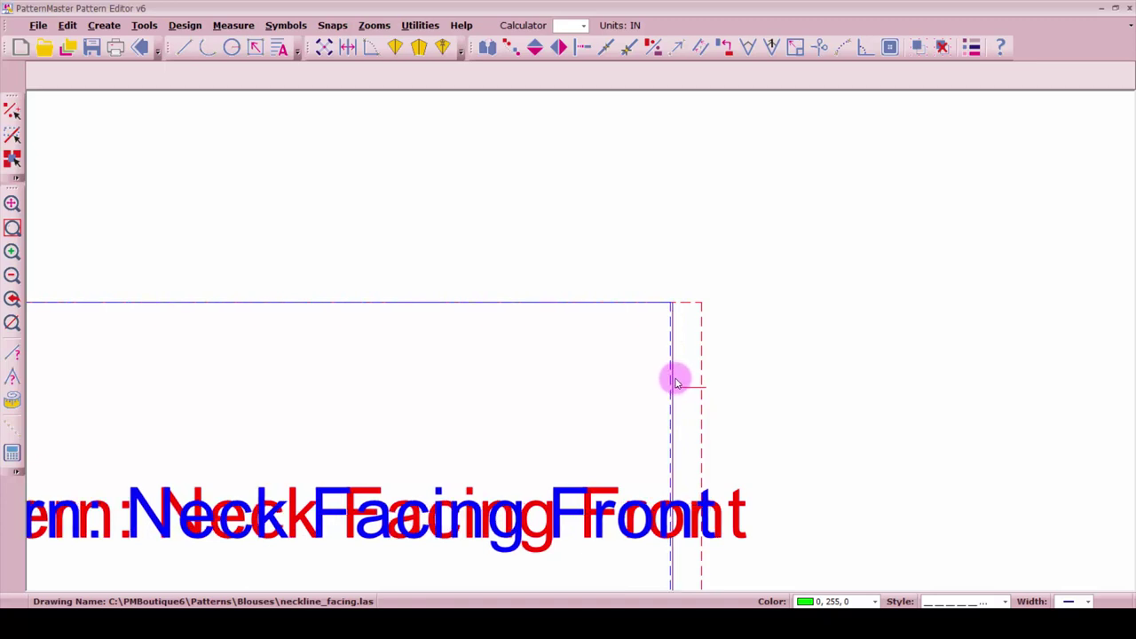
{"action": "left_click", "coordinate": [677, 382]}
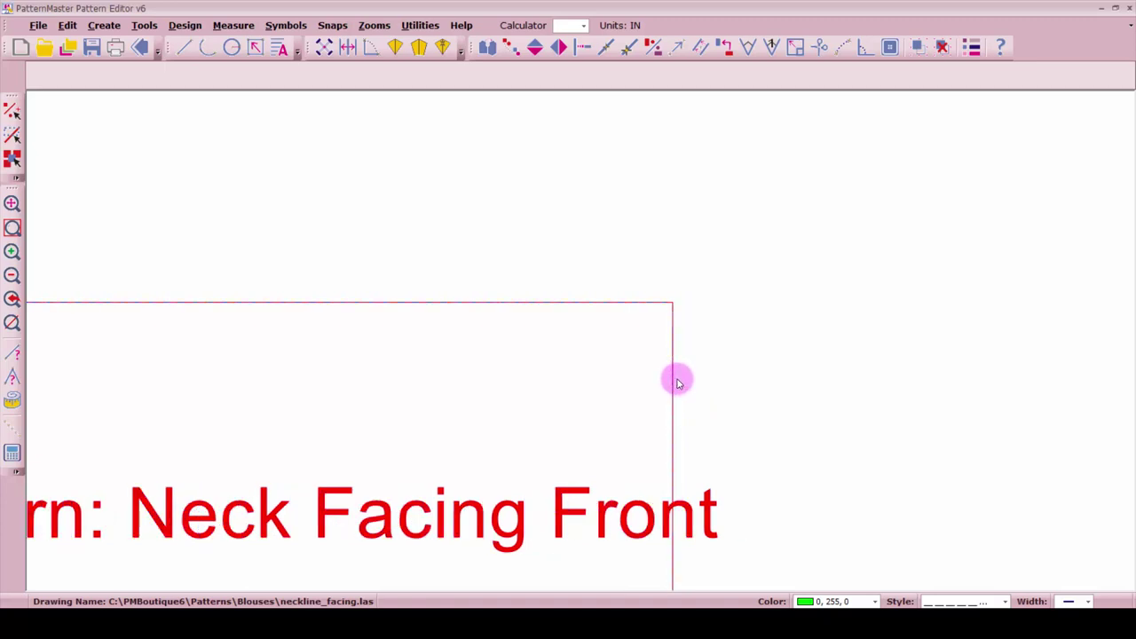
{"action": "key", "text": "Return"}
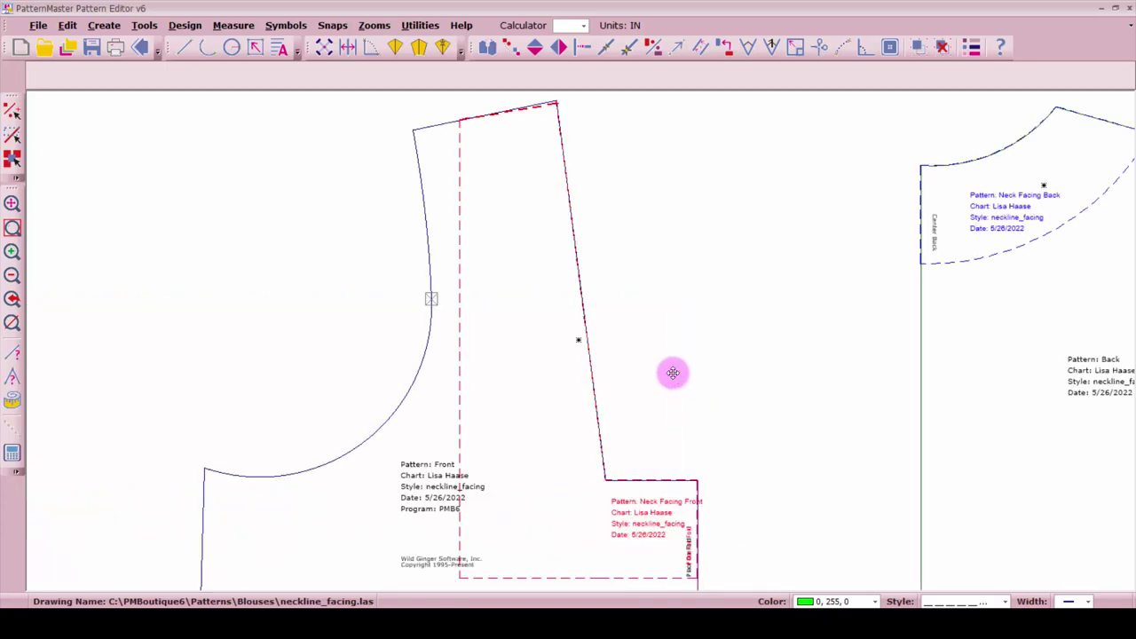
{"action": "left_click", "coordinate": [460, 120]}
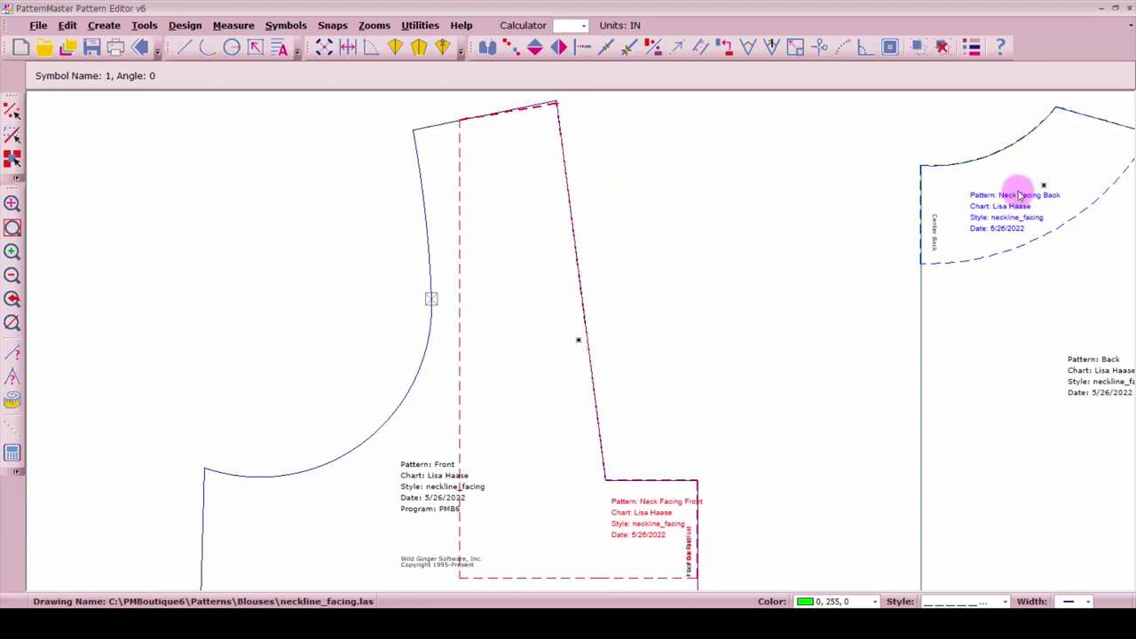
{"action": "left_click", "coordinate": [1087, 209]}
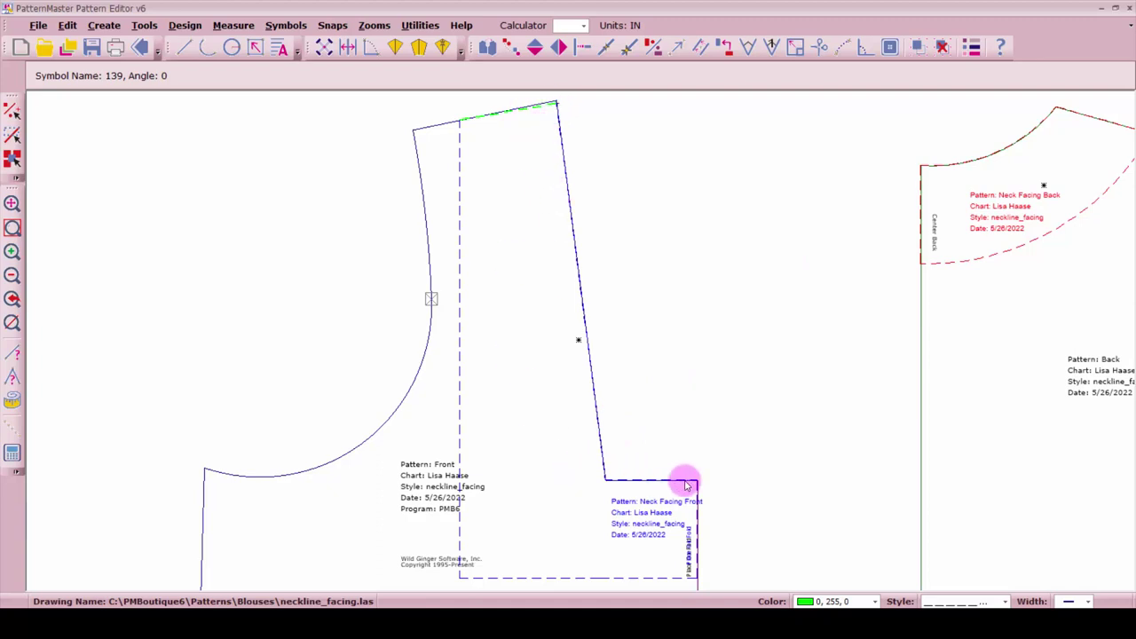
{"action": "left_click", "coordinate": [716, 269]}
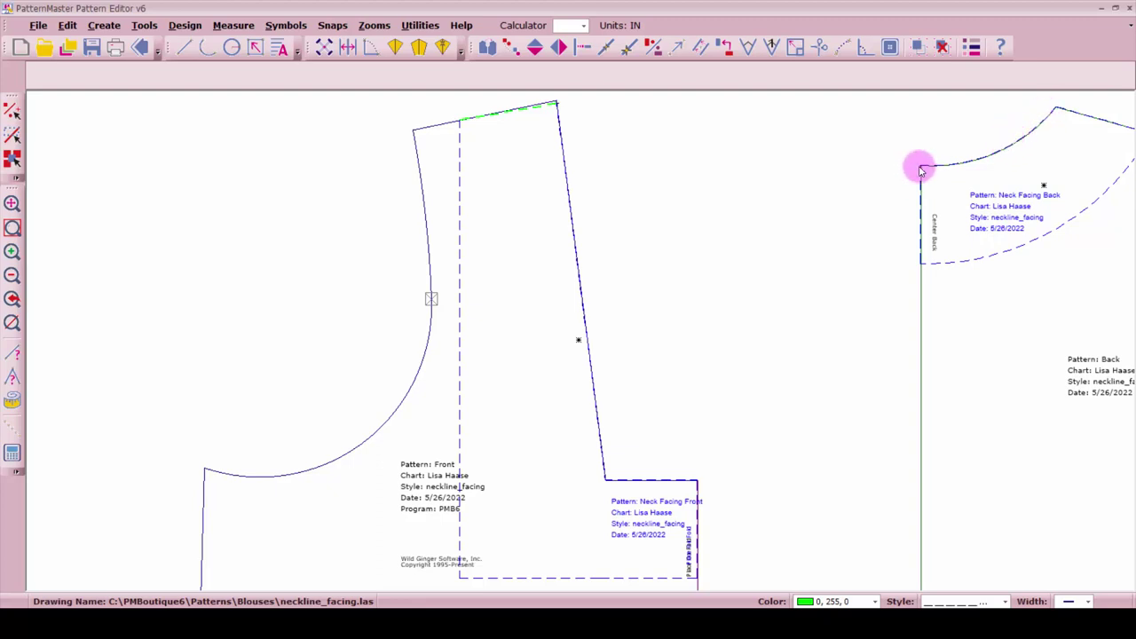
View all pattern pieces with the realigned front facing and select the Back bodice piece
{"action": "left_click", "coordinate": [721, 301]}
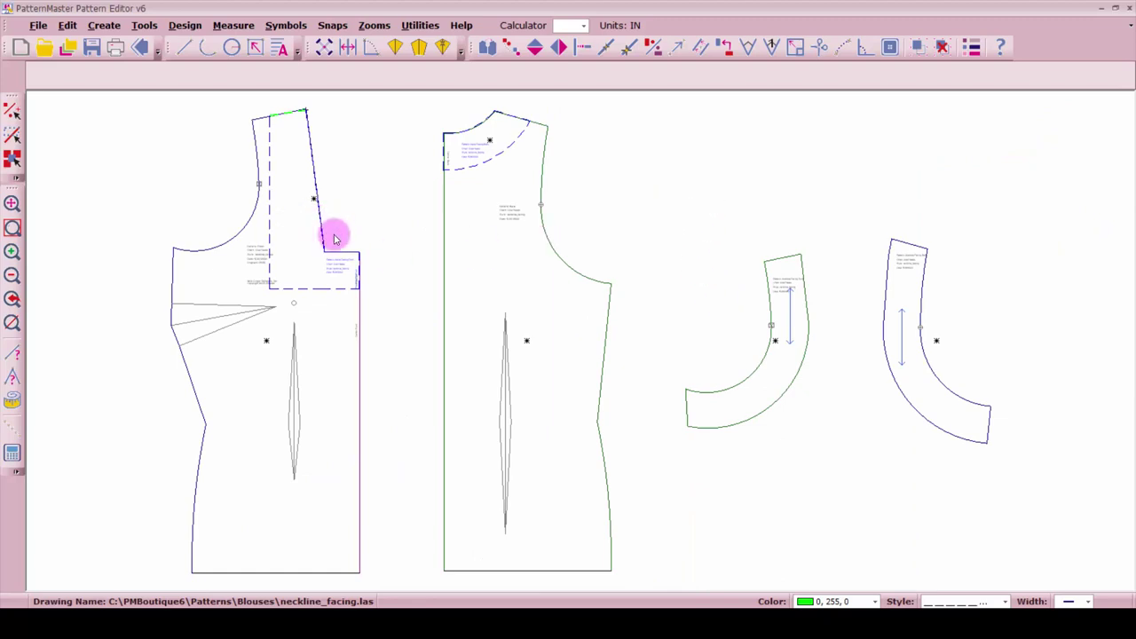
{"action": "left_click", "coordinate": [384, 214]}
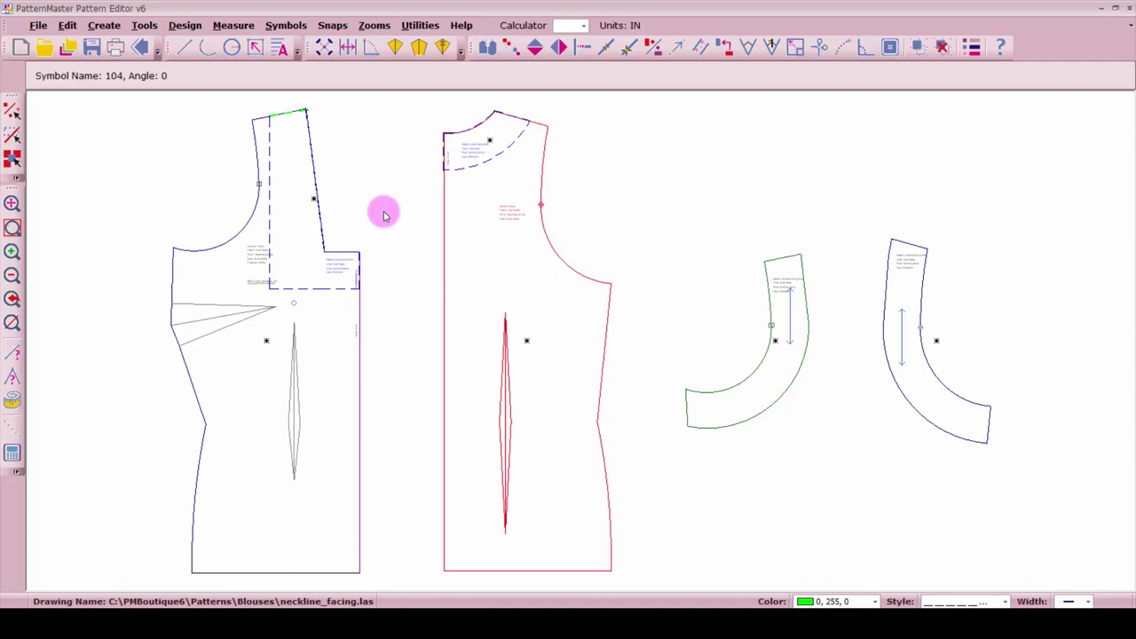